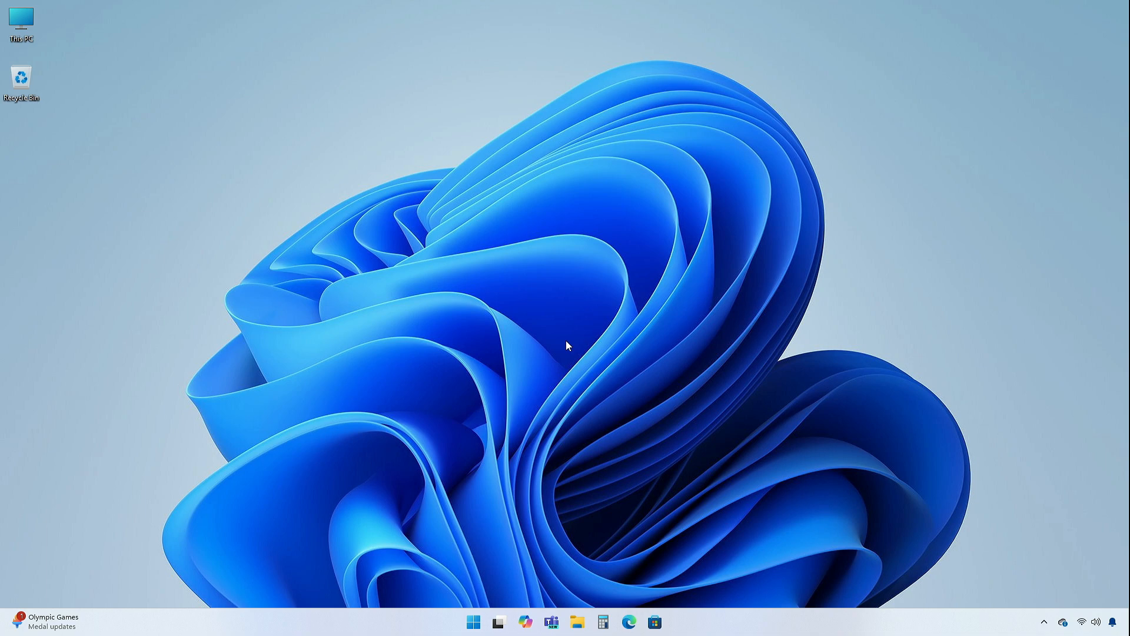
Open the sign-in options under Accounts in Windows Settings.
{"action": "left_click", "coordinate": [472, 622]}
{"action": "left_click", "coordinate": [704, 277]}
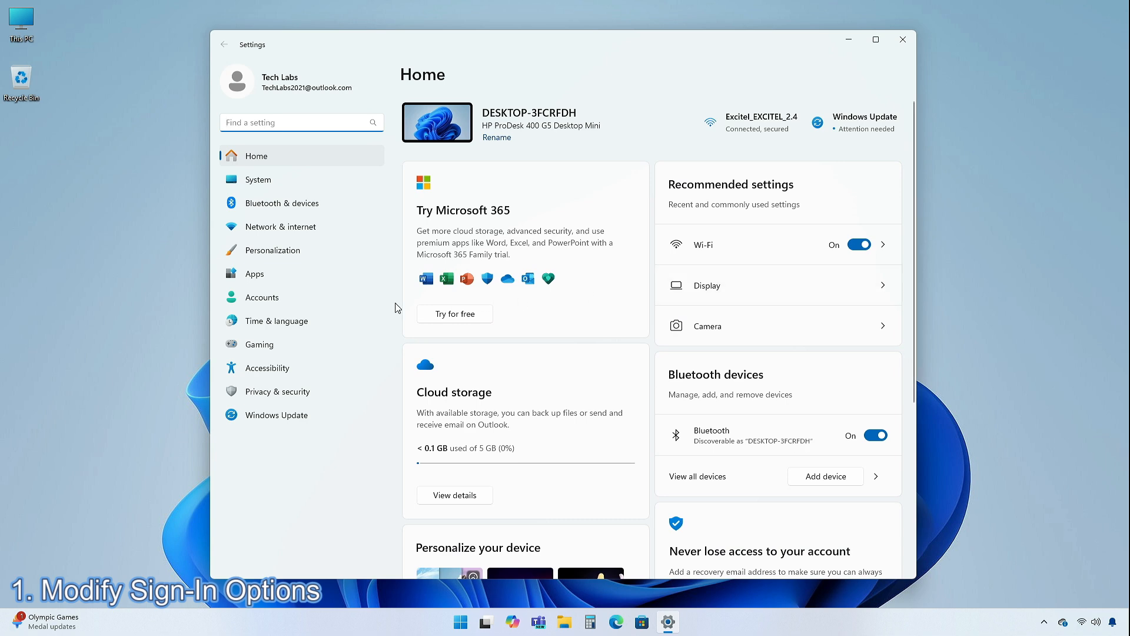
{"action": "left_click", "coordinate": [252, 305]}
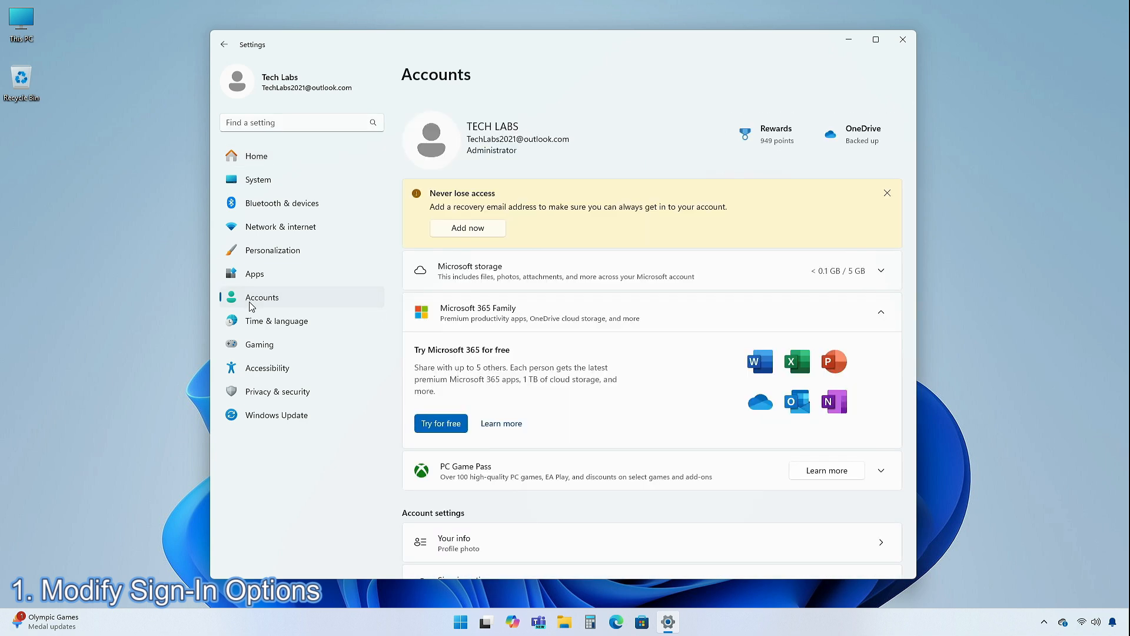
{"action": "scroll", "coordinate": [419, 315], "scroll_direction": "down", "scroll_amount": 6}
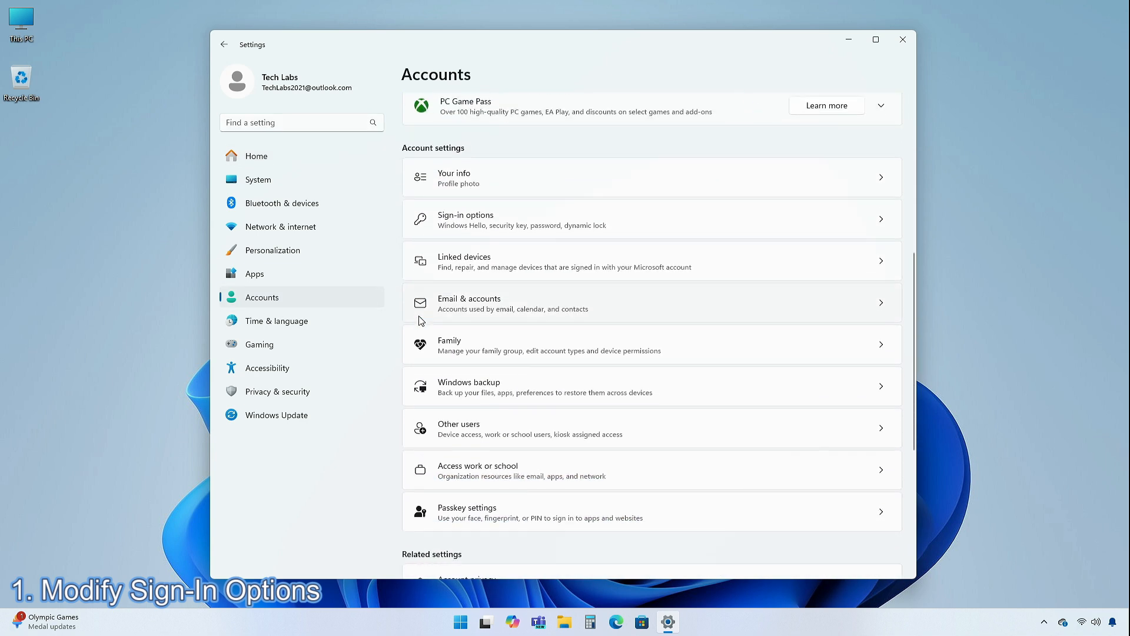
{"action": "left_click", "coordinate": [475, 220]}
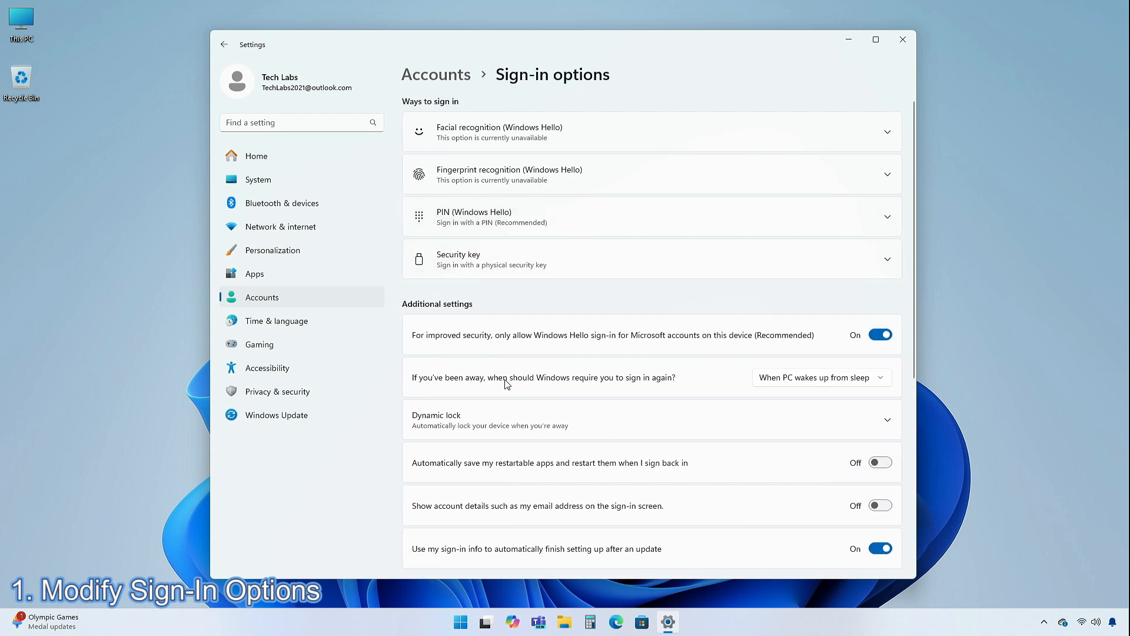
Set Windows to never require signing in again after being away, and enter the account PIN to authorise it.
{"action": "left_click", "coordinate": [789, 383]}
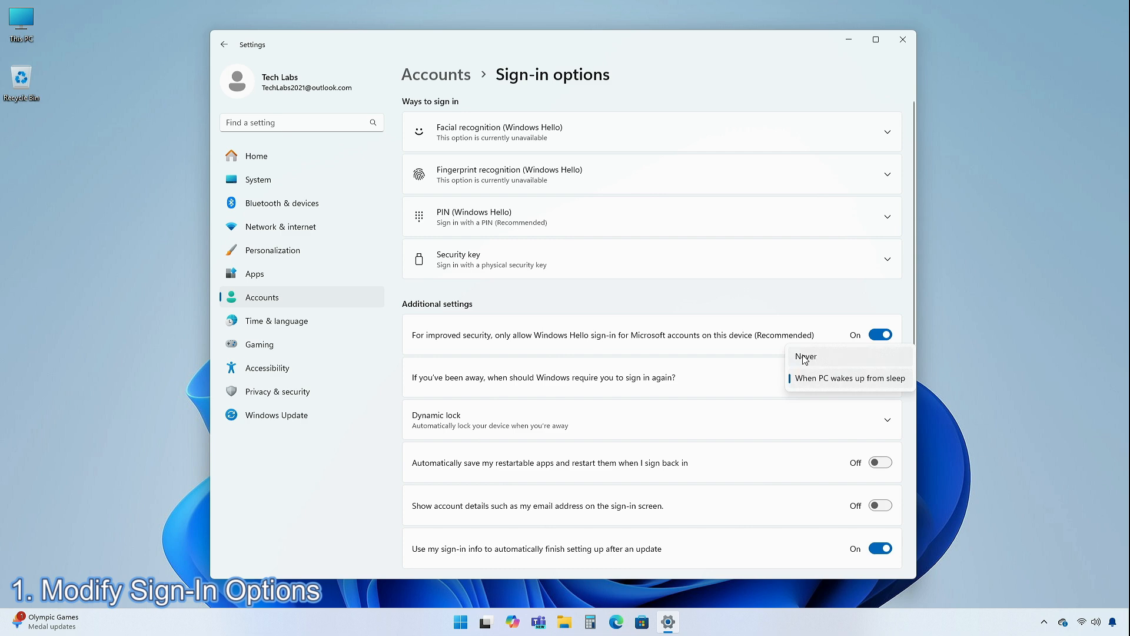
{"action": "left_click", "coordinate": [814, 361]}
{"action": "type", "text": "••••"}
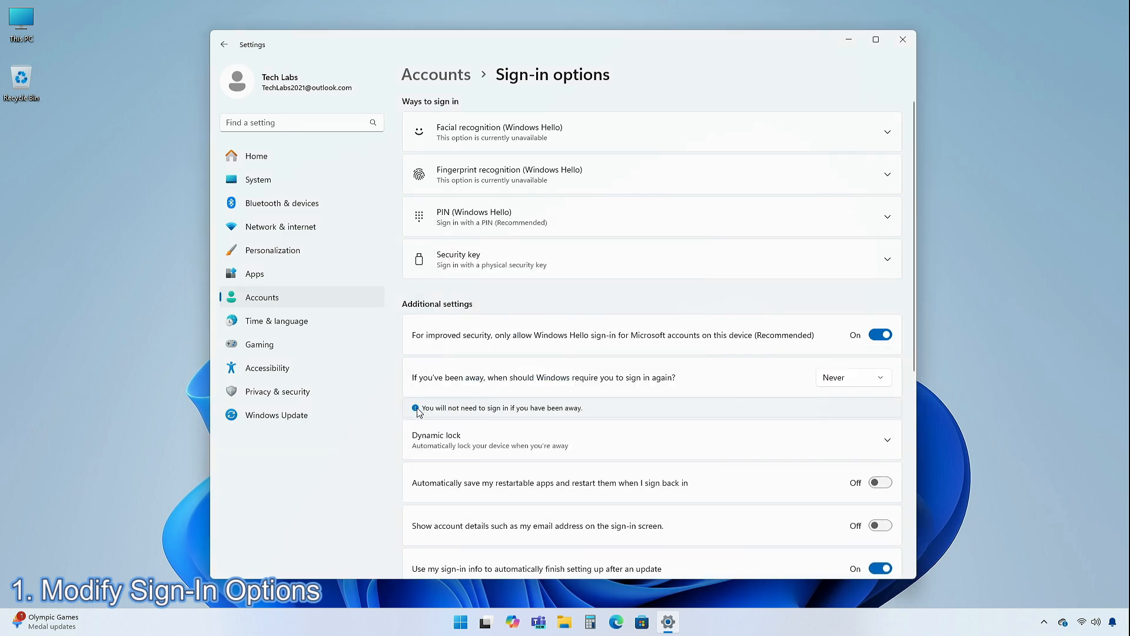
Switch Dynamic lock's option to automatically lock the device when away on and back off, and close Settings.
{"action": "scroll", "coordinate": [594, 418], "scroll_direction": "down", "scroll_amount": 1}
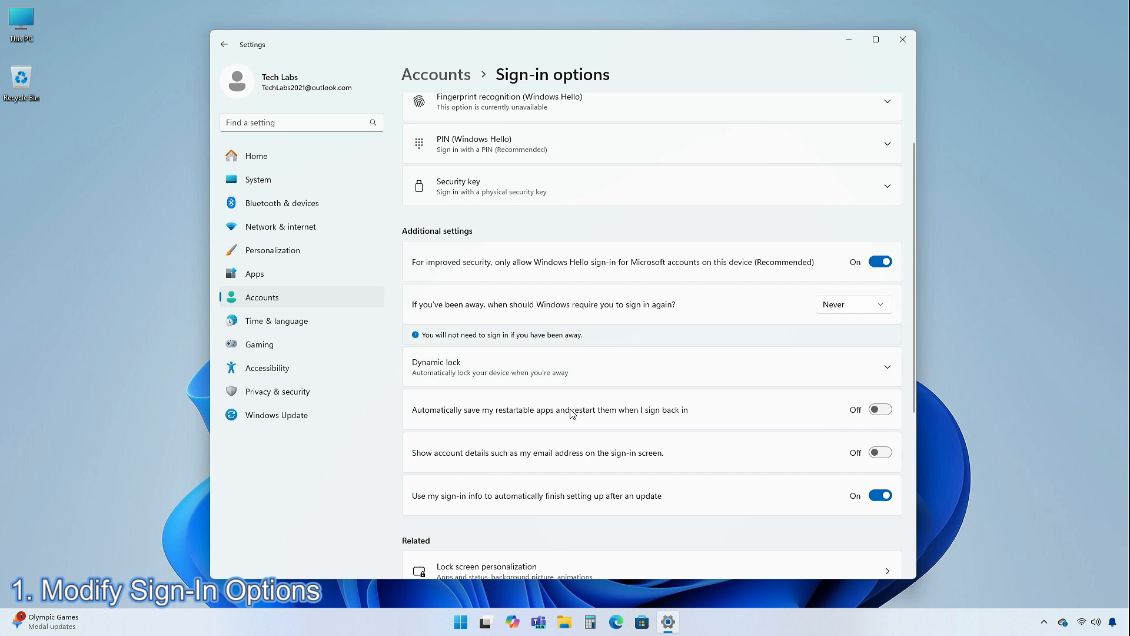
{"action": "left_click", "coordinate": [886, 369]}
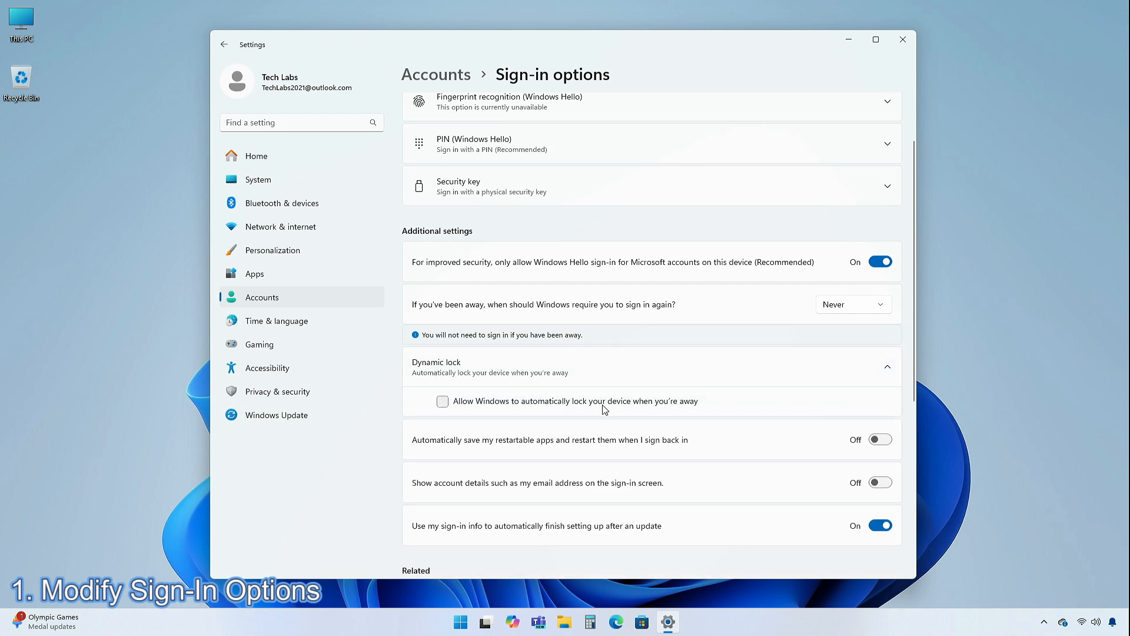
{"action": "left_click", "coordinate": [442, 401]}
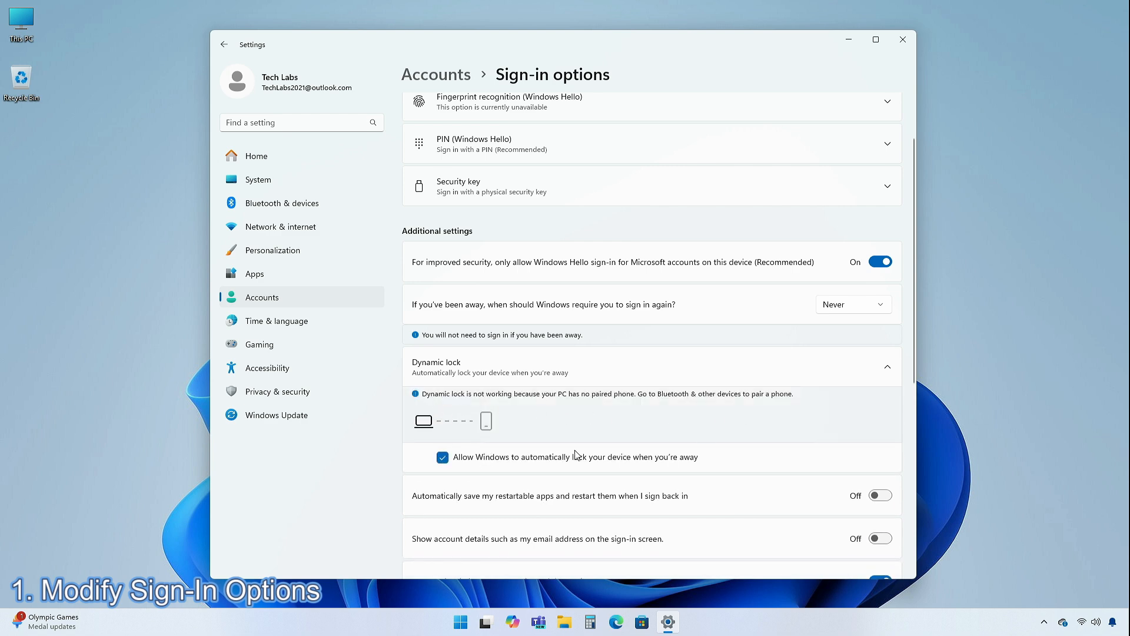
{"action": "left_click", "coordinate": [444, 457]}
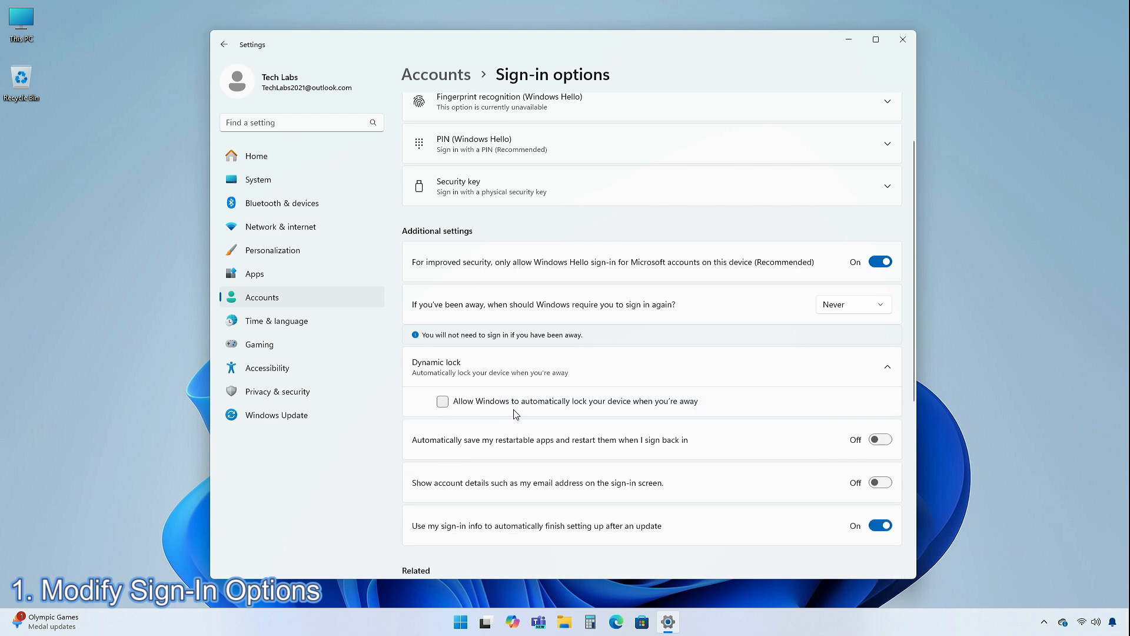
{"action": "left_click", "coordinate": [903, 40]}
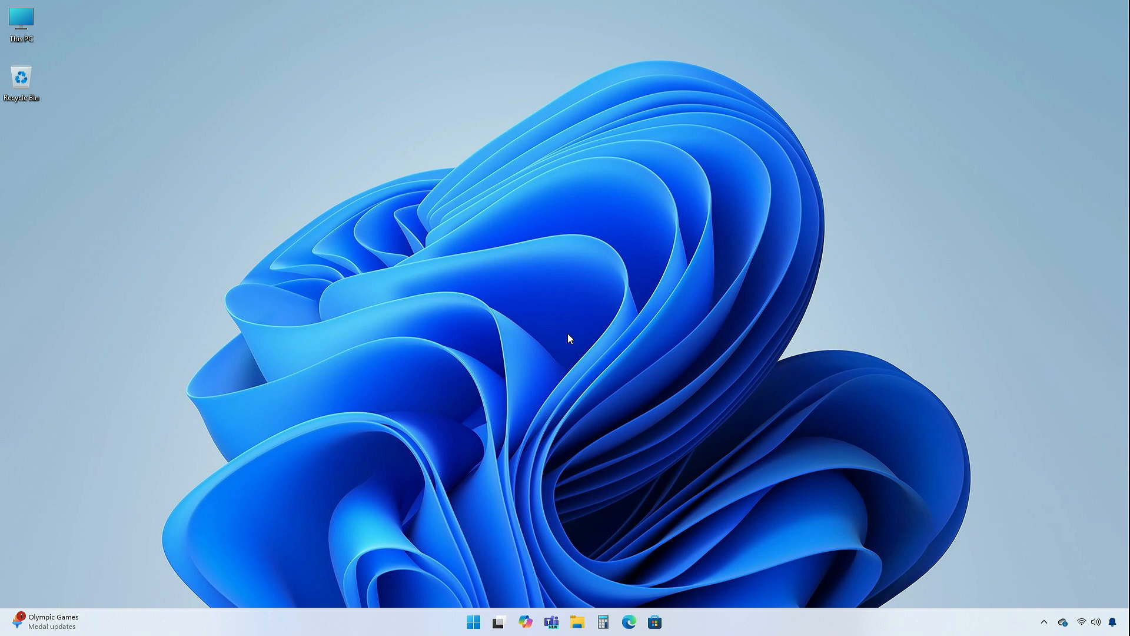
Open the System power settings in Windows Settings and expand the screen, sleep and hibernate timeouts.
{"action": "left_click", "coordinate": [473, 623]}
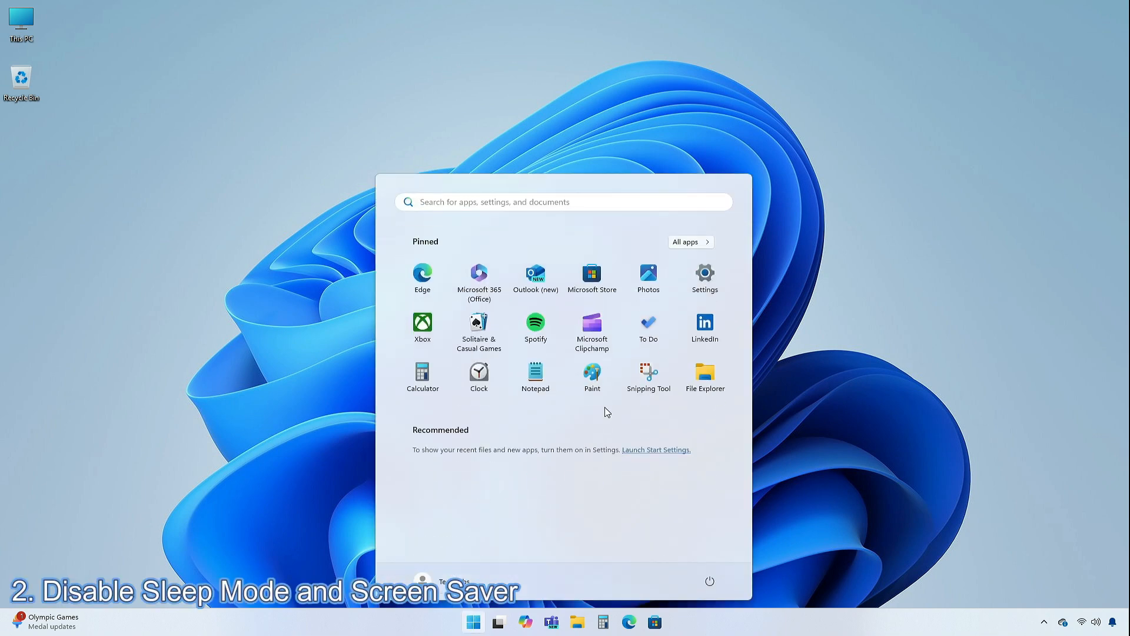
{"action": "left_click", "coordinate": [697, 281]}
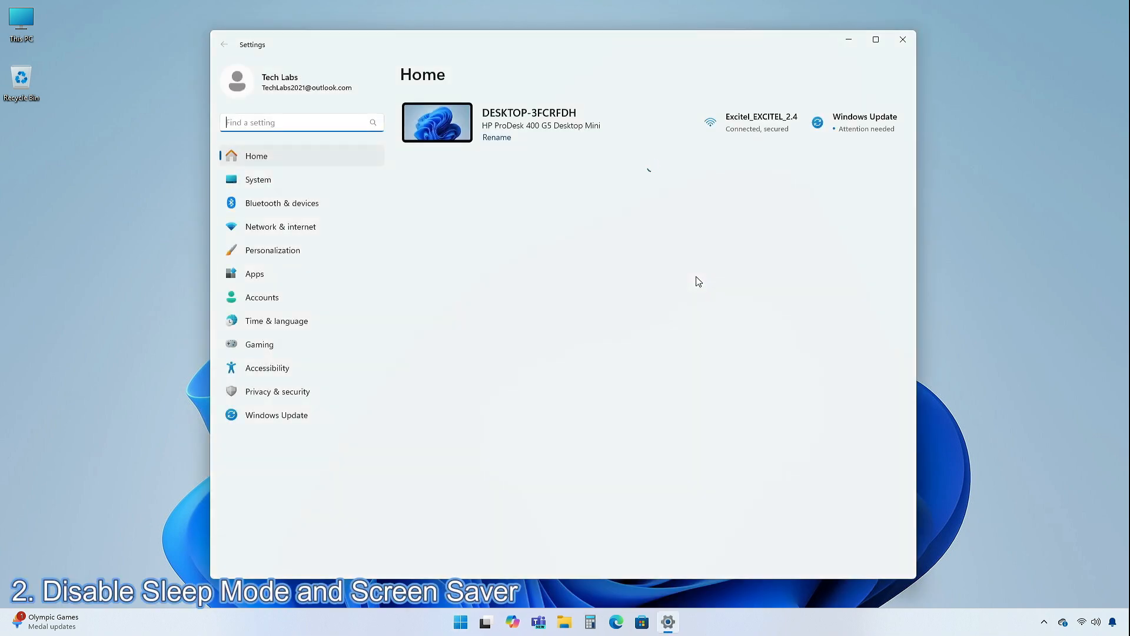
{"action": "left_click", "coordinate": [259, 180]}
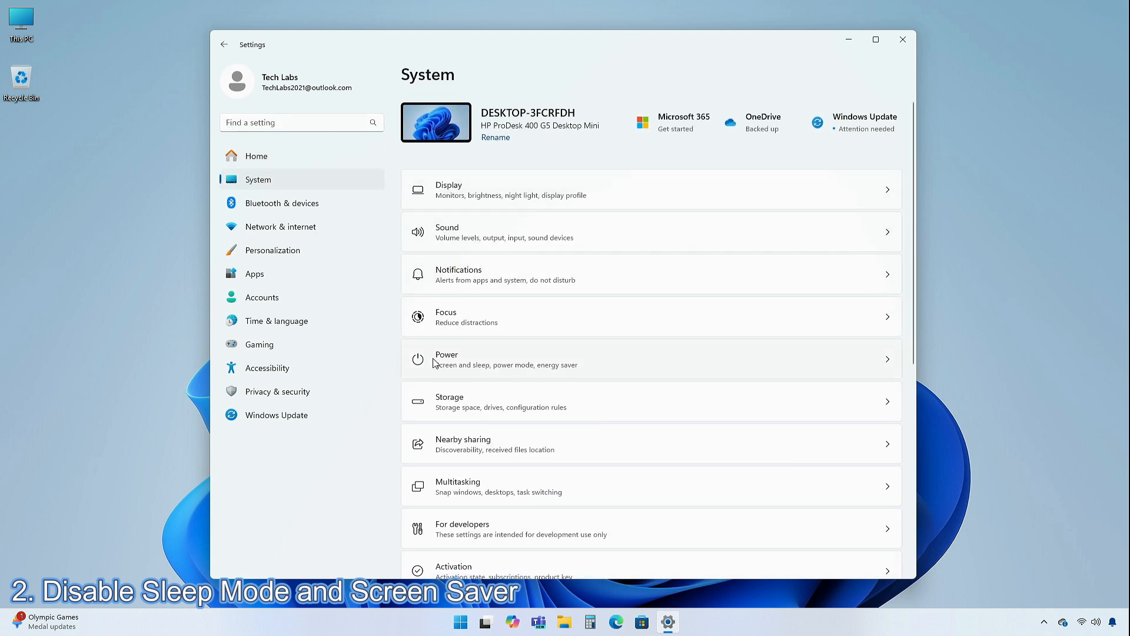
{"action": "left_click", "coordinate": [474, 363]}
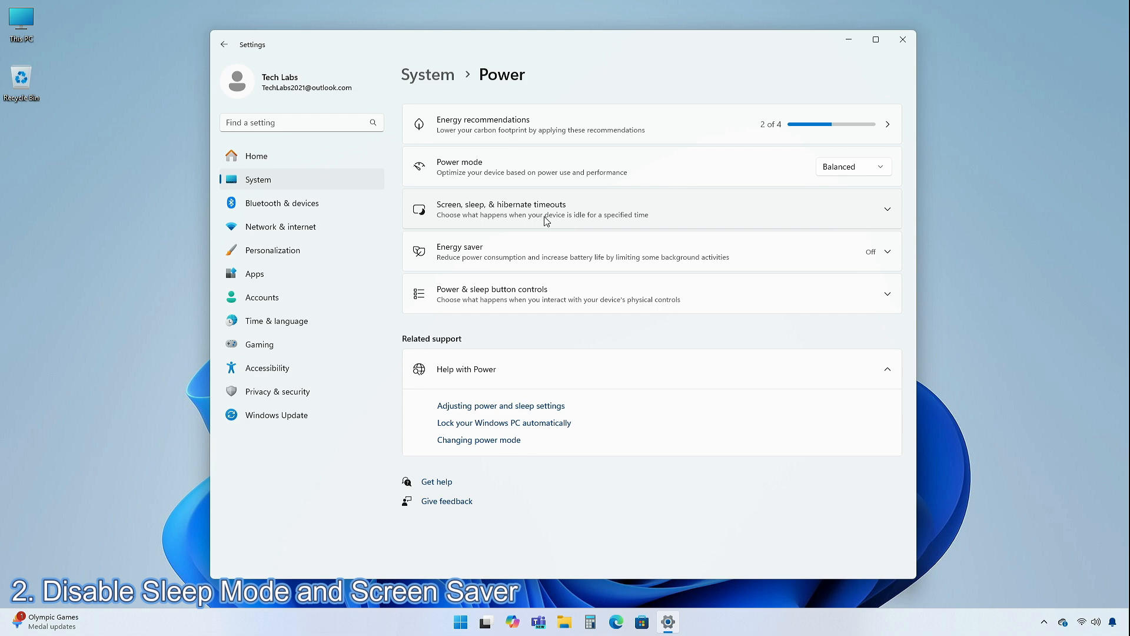
{"action": "left_click", "coordinate": [885, 217]}
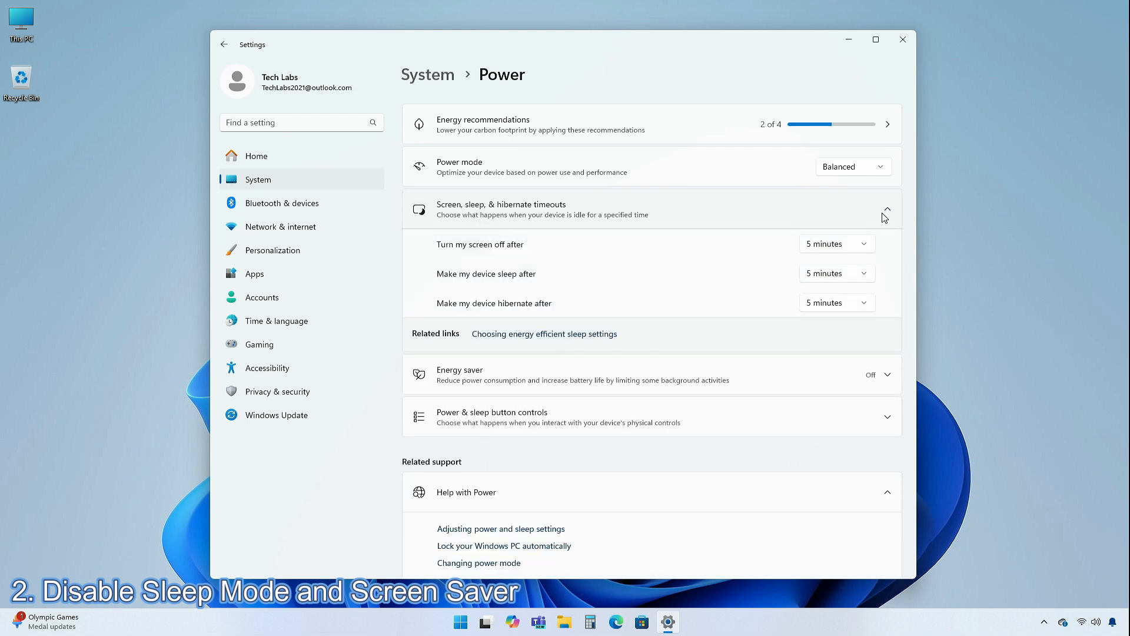
Set both the device sleep timeout and the screen-off timeout to Never, and close Settings.
{"action": "left_click", "coordinate": [849, 277]}
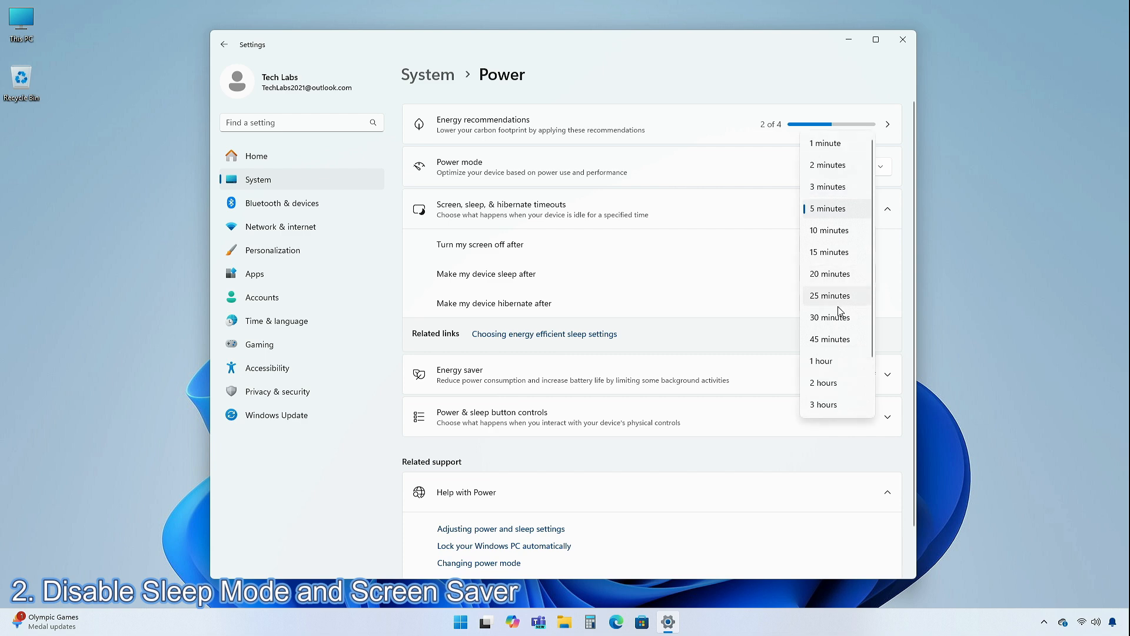
{"action": "scroll", "coordinate": [838, 311], "scroll_direction": "down", "scroll_amount": 3}
{"action": "left_click", "coordinate": [823, 404]}
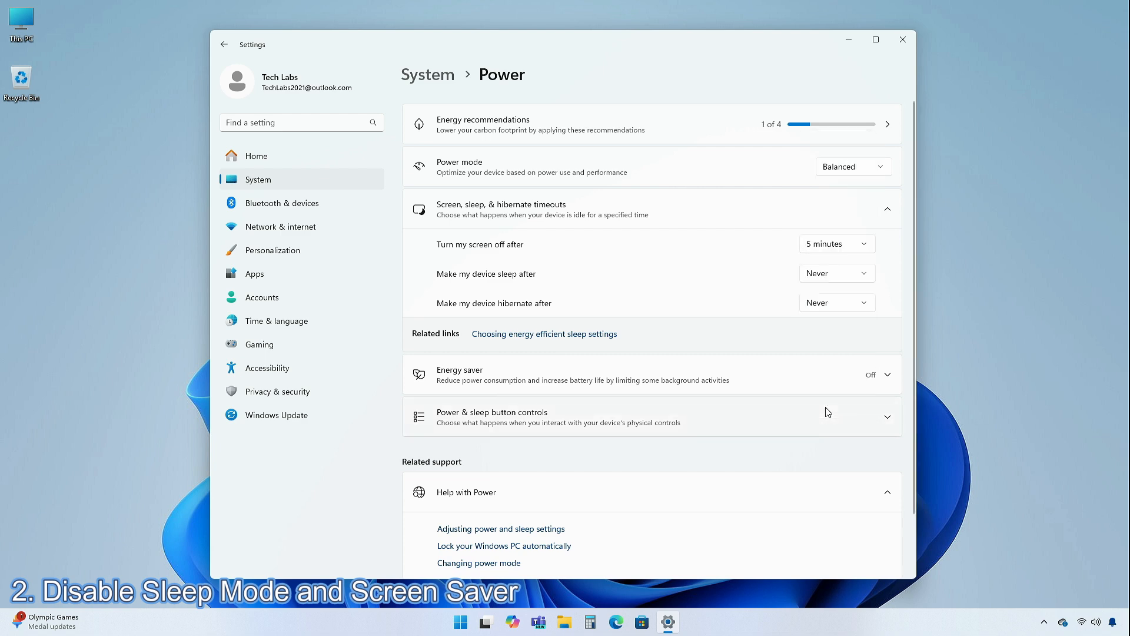
{"action": "left_click", "coordinate": [821, 245]}
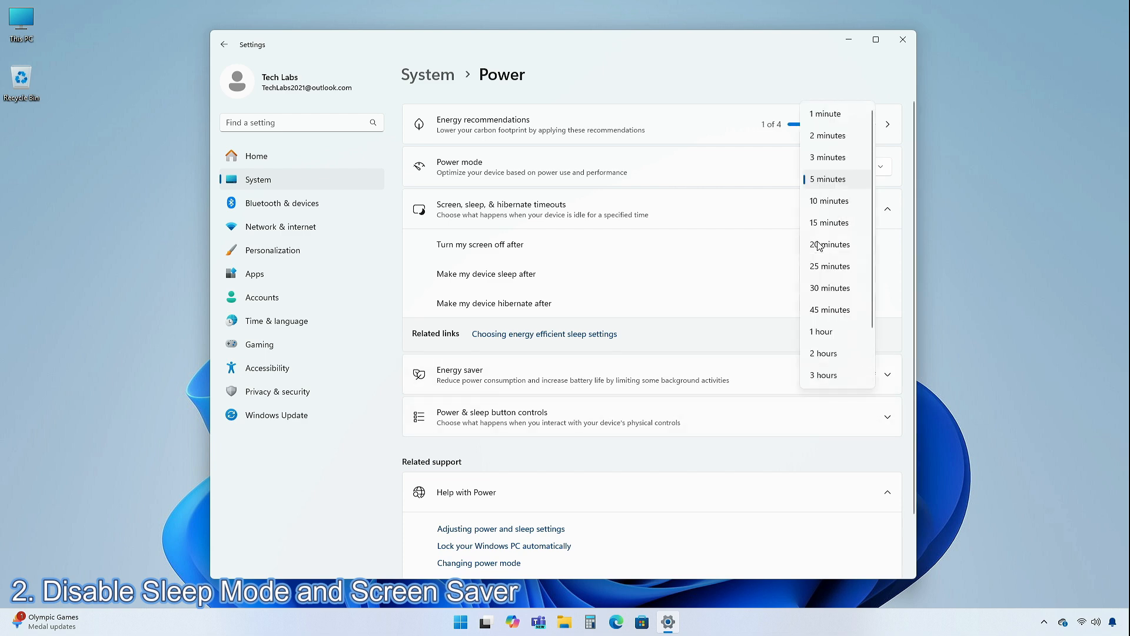
{"action": "scroll", "coordinate": [827, 295], "scroll_direction": "down", "scroll_amount": 3}
{"action": "left_click", "coordinate": [826, 374]}
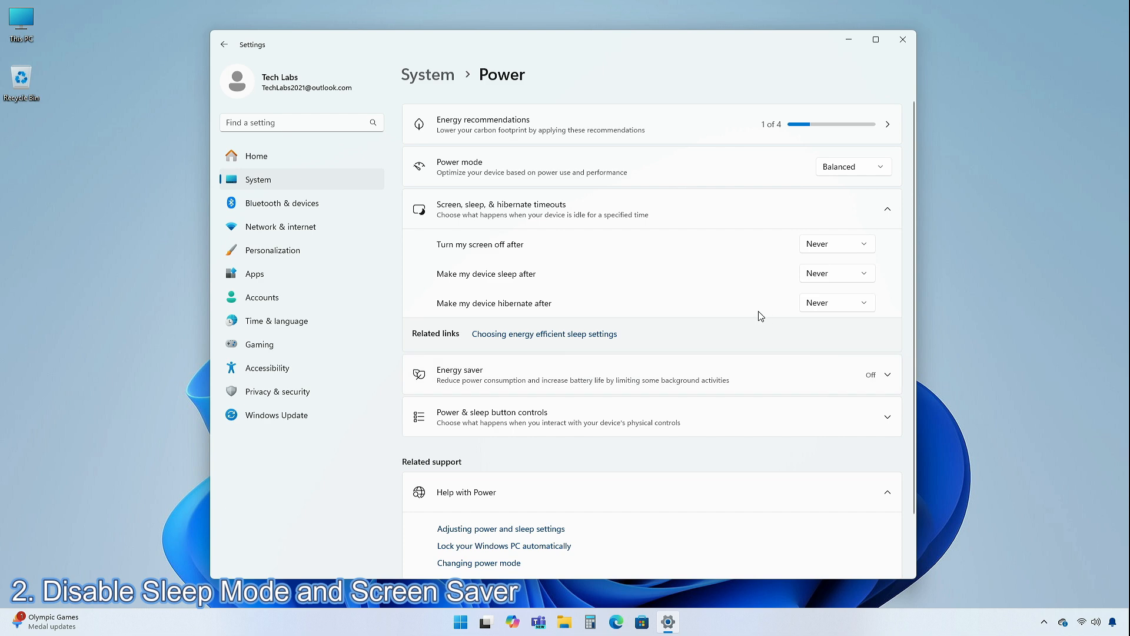
{"action": "left_click", "coordinate": [903, 40]}
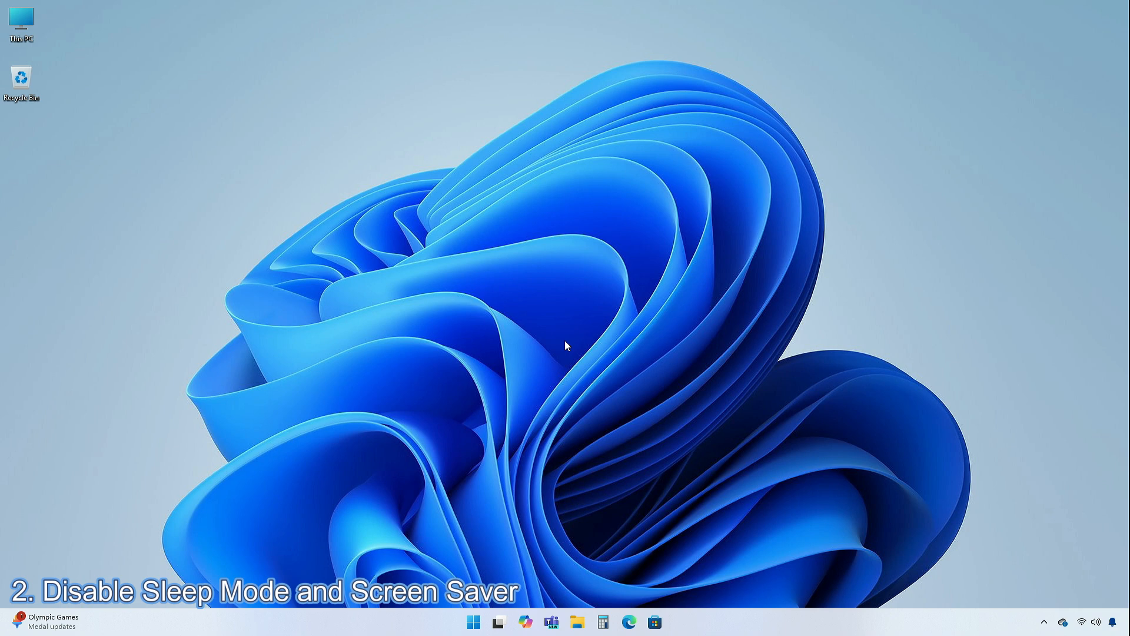
Search Windows for "turn screen saver", open the screen saver settings and move the dialog to the middle of the desktop.
{"action": "key", "text": "super+s"}
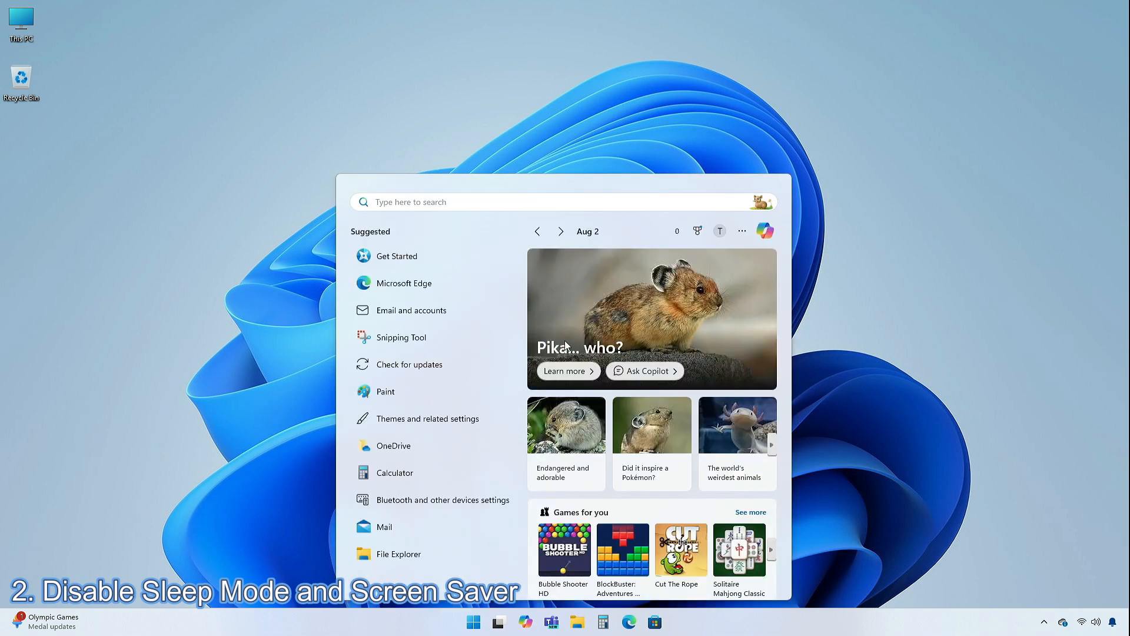
{"action": "type", "text": "turn screen saver"}
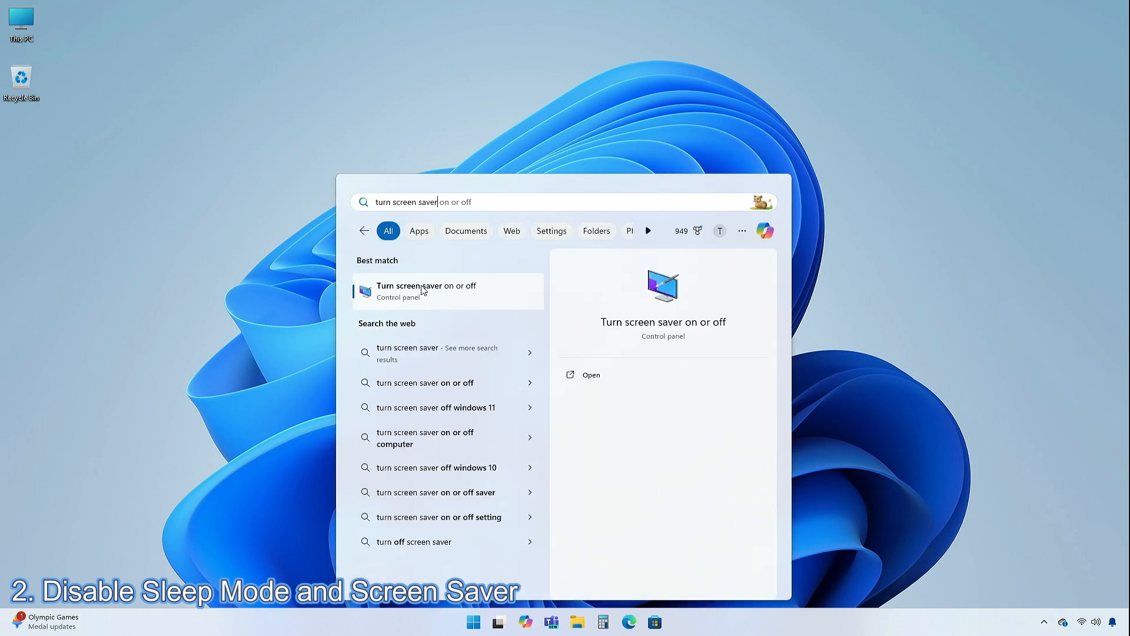
{"action": "left_click", "coordinate": [476, 285]}
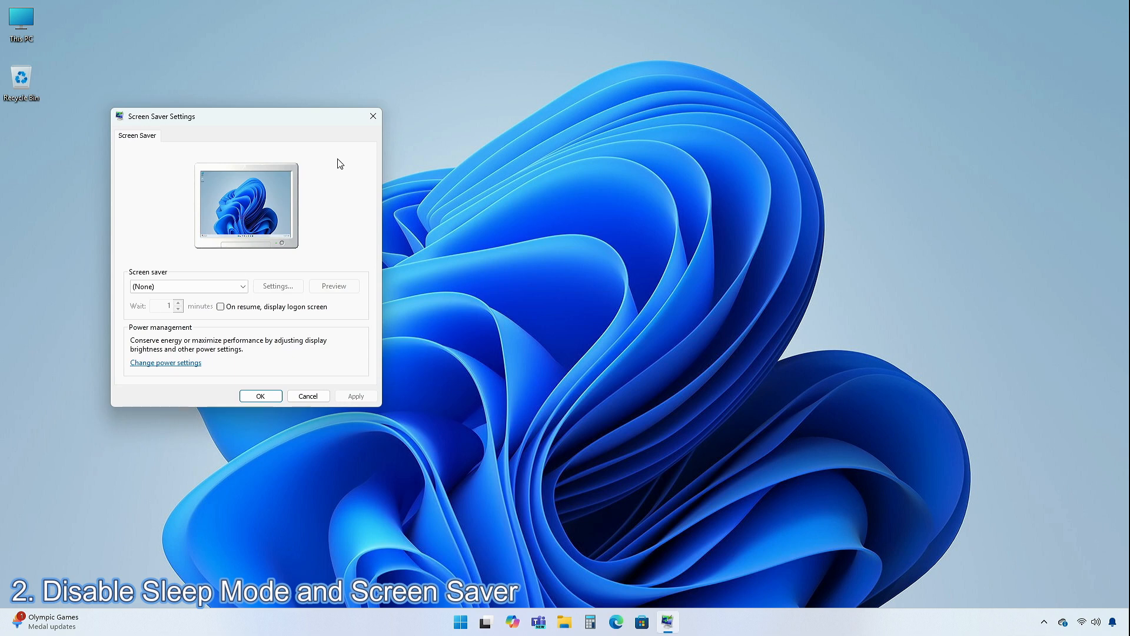
{"action": "left_click_drag", "start_coordinate": [286, 121], "coordinate": [594, 175]}
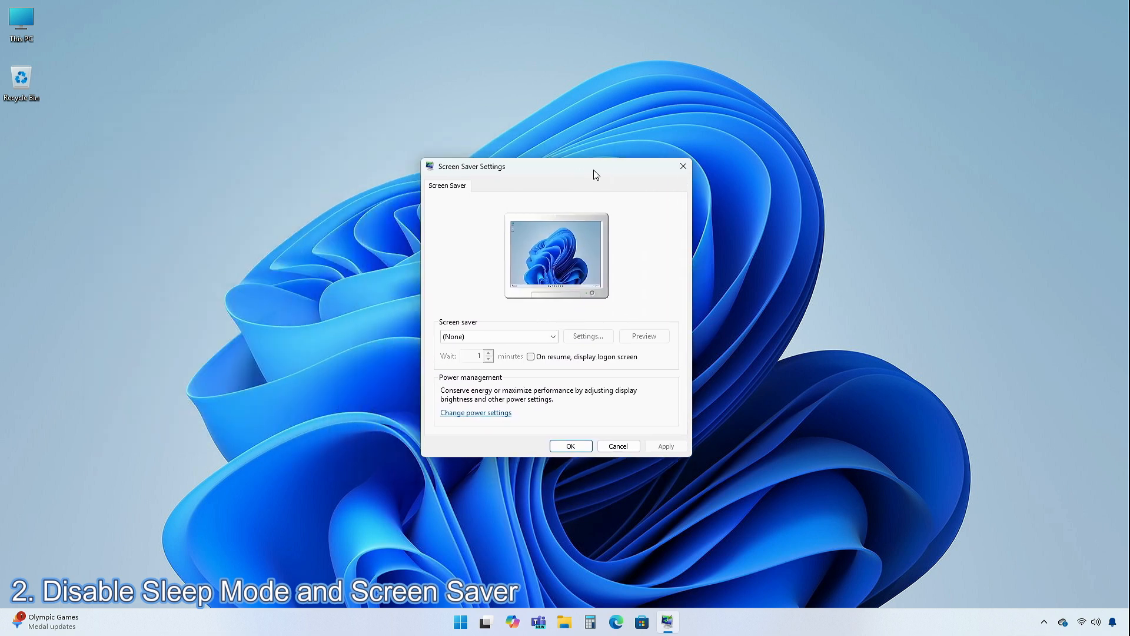
Set the screen saver to (None), apply the change and close the dialog.
{"action": "left_click", "coordinate": [488, 341]}
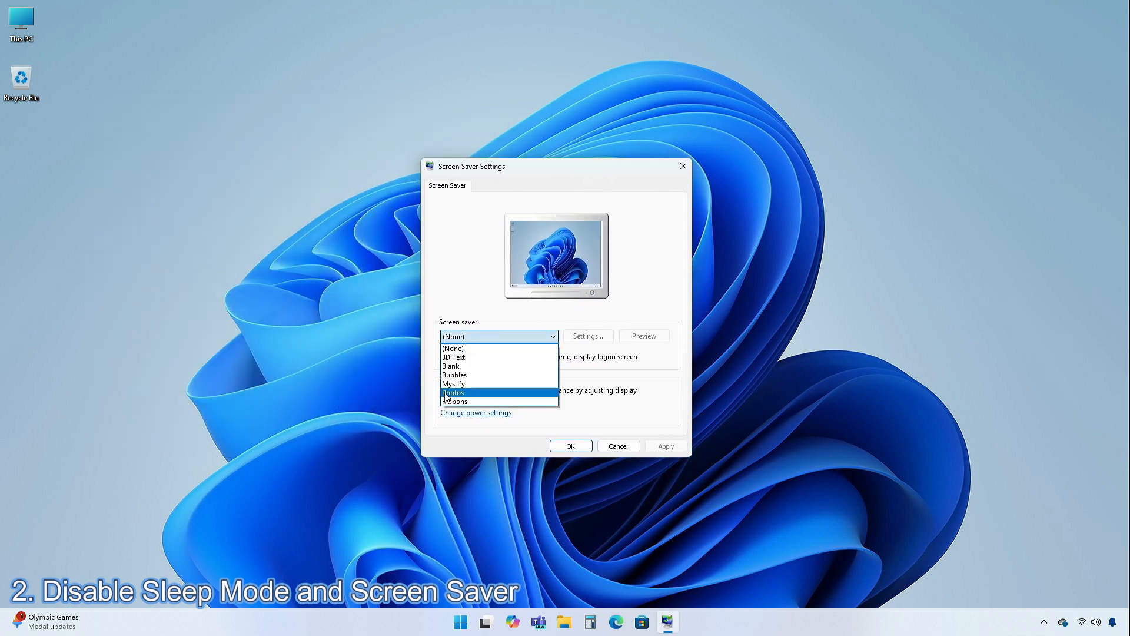
{"action": "left_click", "coordinate": [457, 349]}
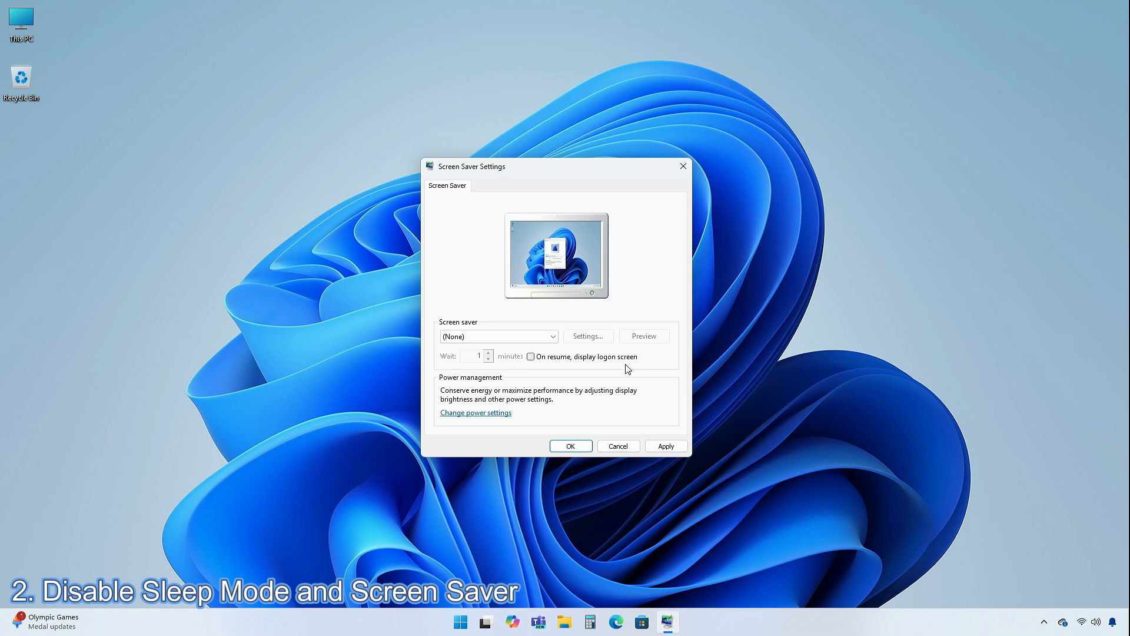
{"action": "left_click", "coordinate": [666, 446]}
{"action": "left_click", "coordinate": [571, 447]}
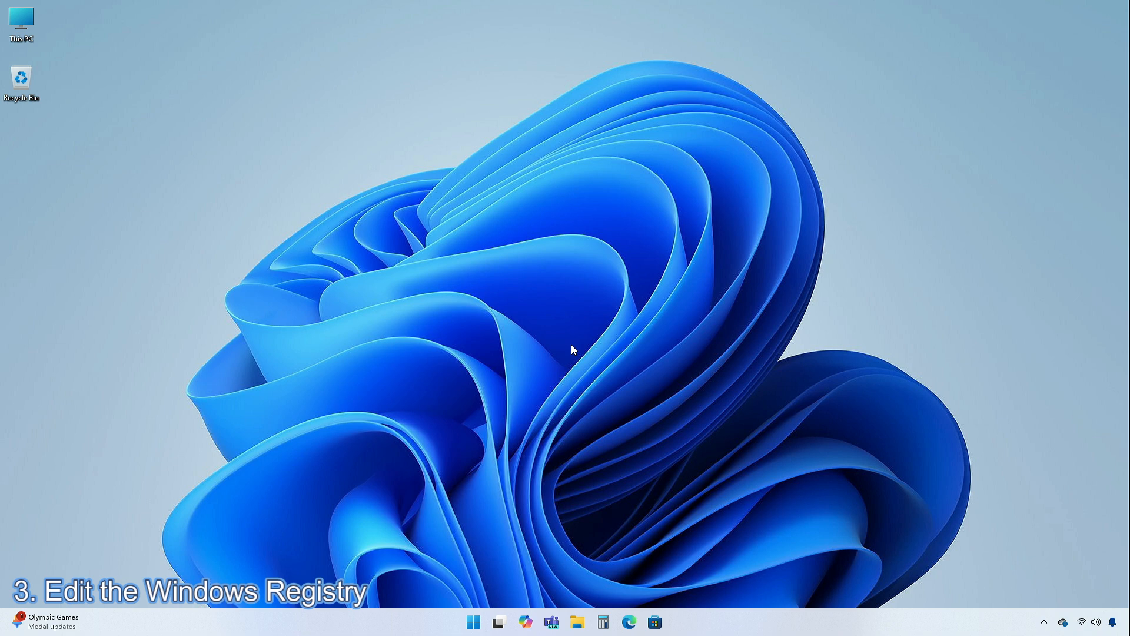
Search Windows for "registry" and launch Registry Editor as administrator, allowing it to make changes to the device.
{"action": "key", "text": "super"}
{"action": "type", "text": "registry"}
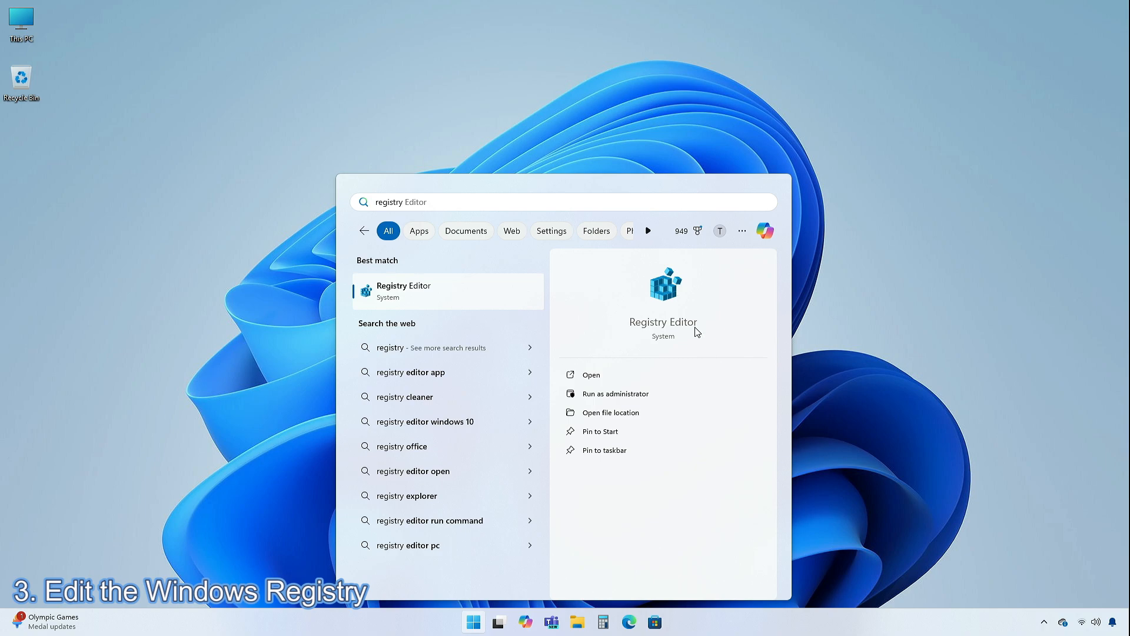
{"action": "left_click", "coordinate": [592, 393]}
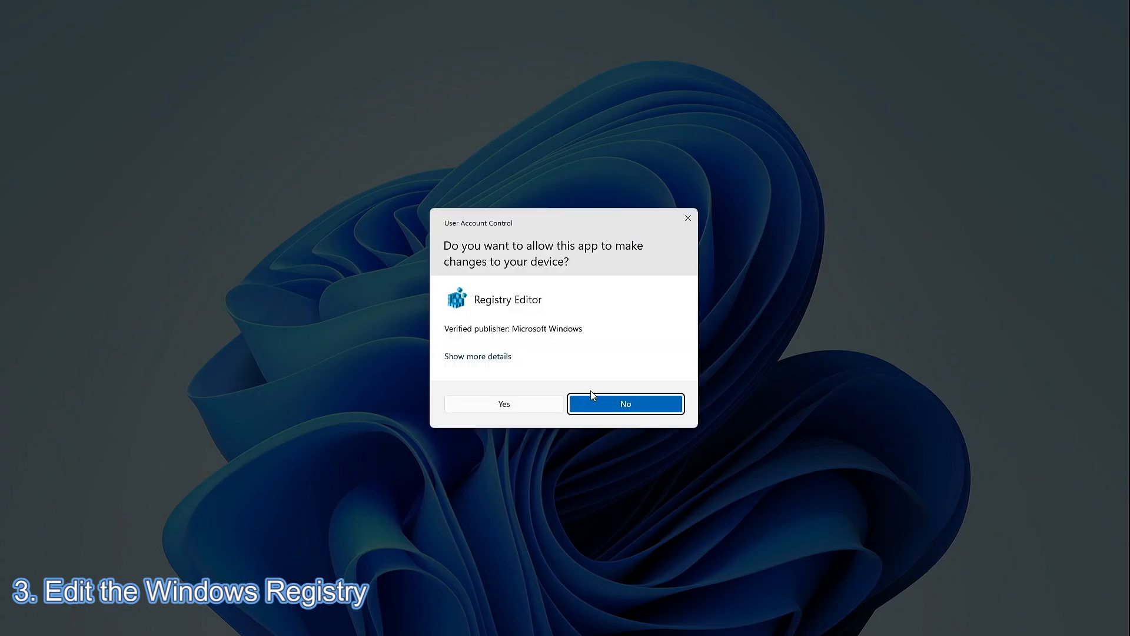
{"action": "left_click", "coordinate": [501, 406]}
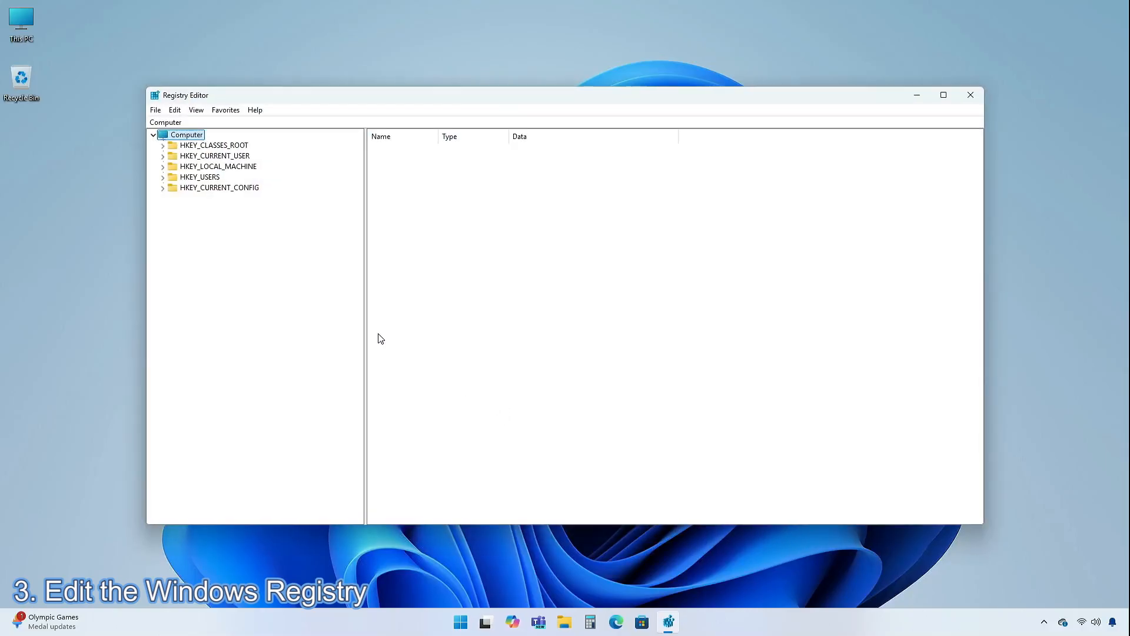
Go to the registry key HKEY_LOCAL_MACHINE\SOFTWARE\Policies\Microsoft\Windows and expand it.
{"action": "left_click", "coordinate": [191, 168]}
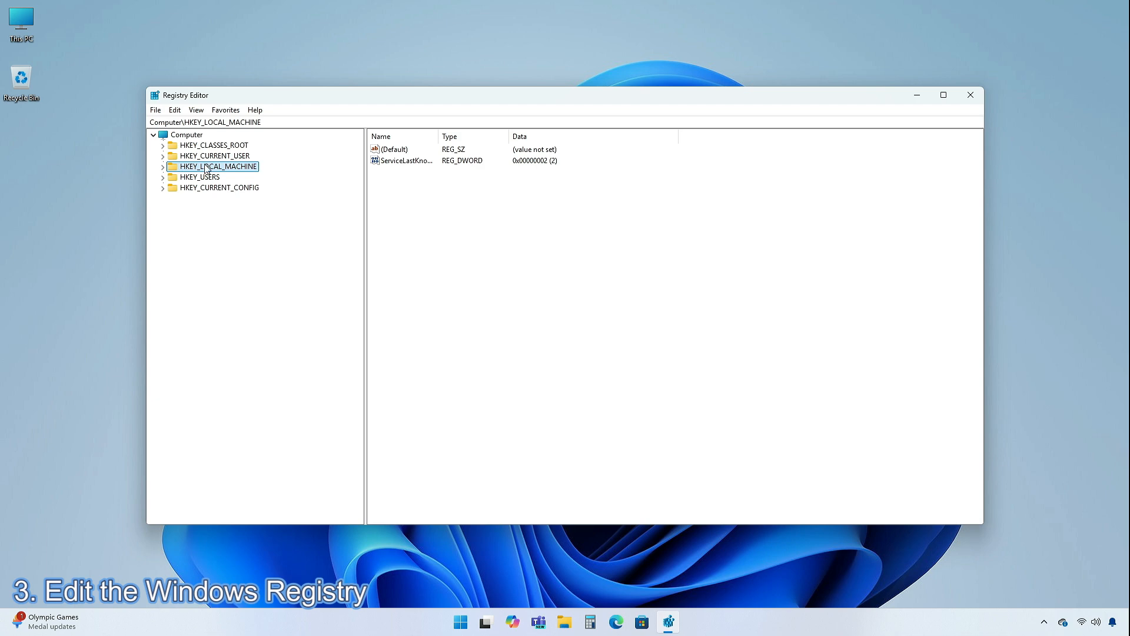
{"action": "double_click", "coordinate": [206, 168]}
{"action": "left_click", "coordinate": [198, 221]}
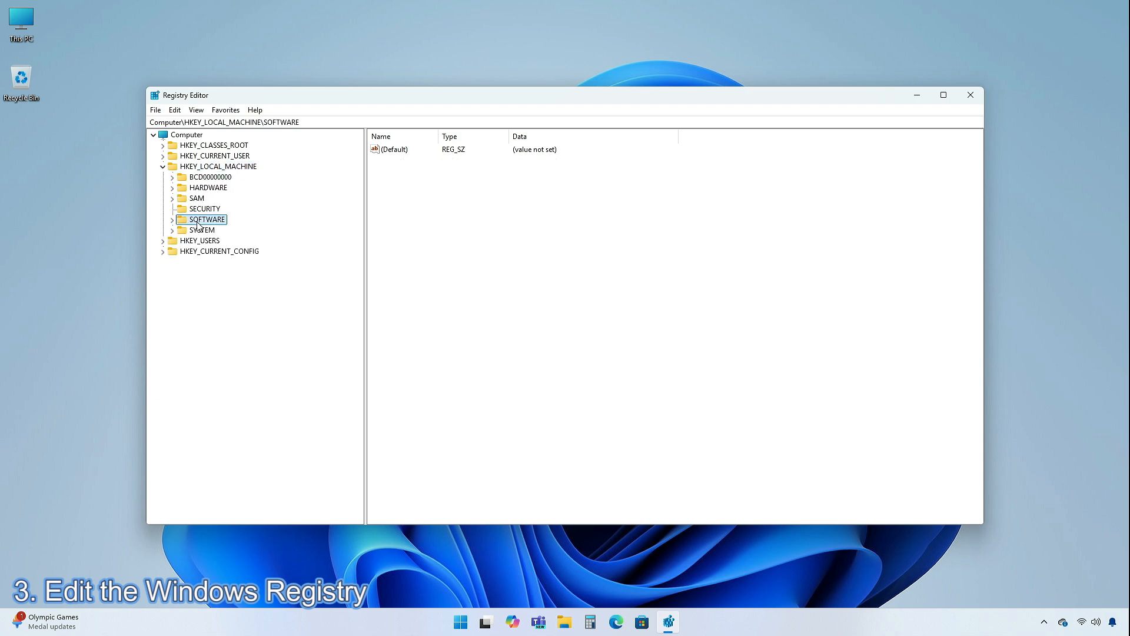
{"action": "double_click", "coordinate": [198, 221]}
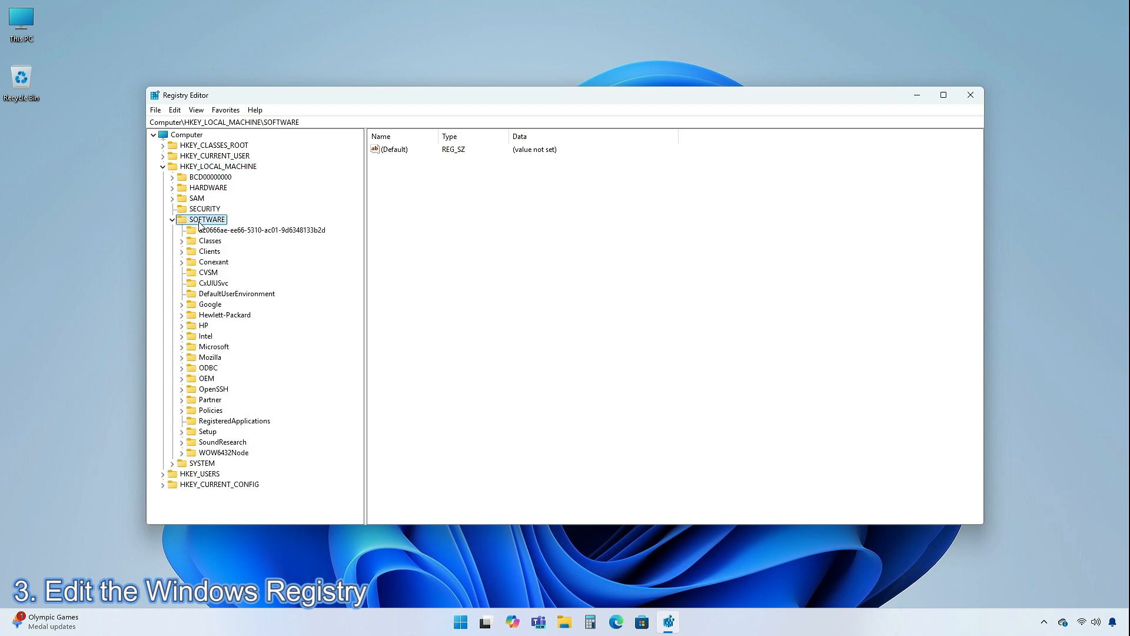
{"action": "left_click", "coordinate": [215, 411]}
{"action": "double_click", "coordinate": [214, 411]}
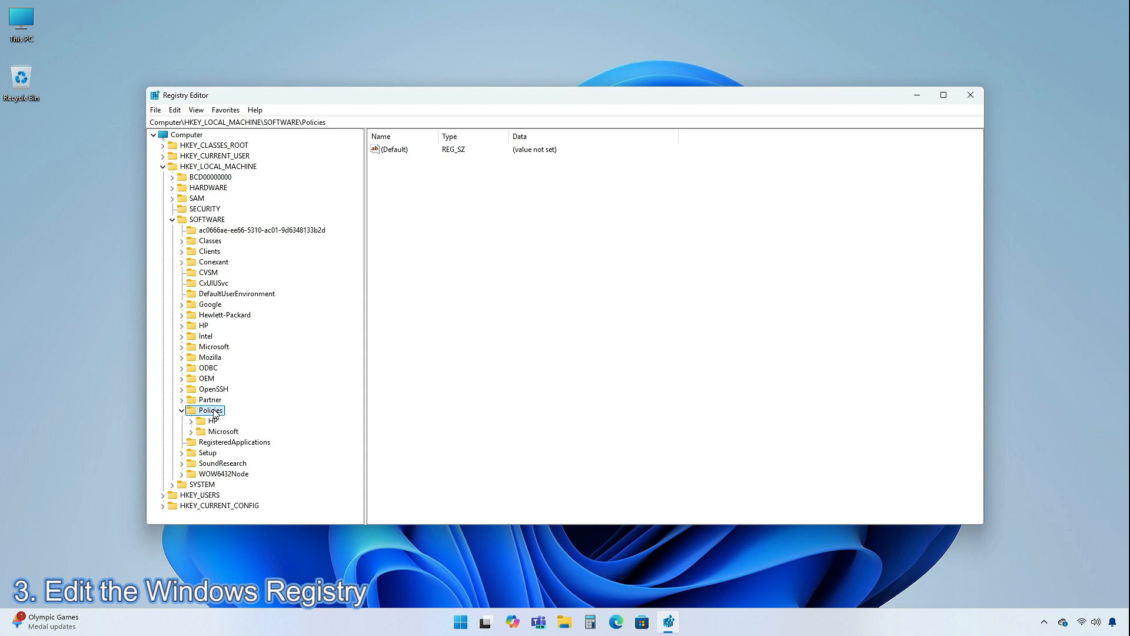
{"action": "left_click", "coordinate": [213, 432]}
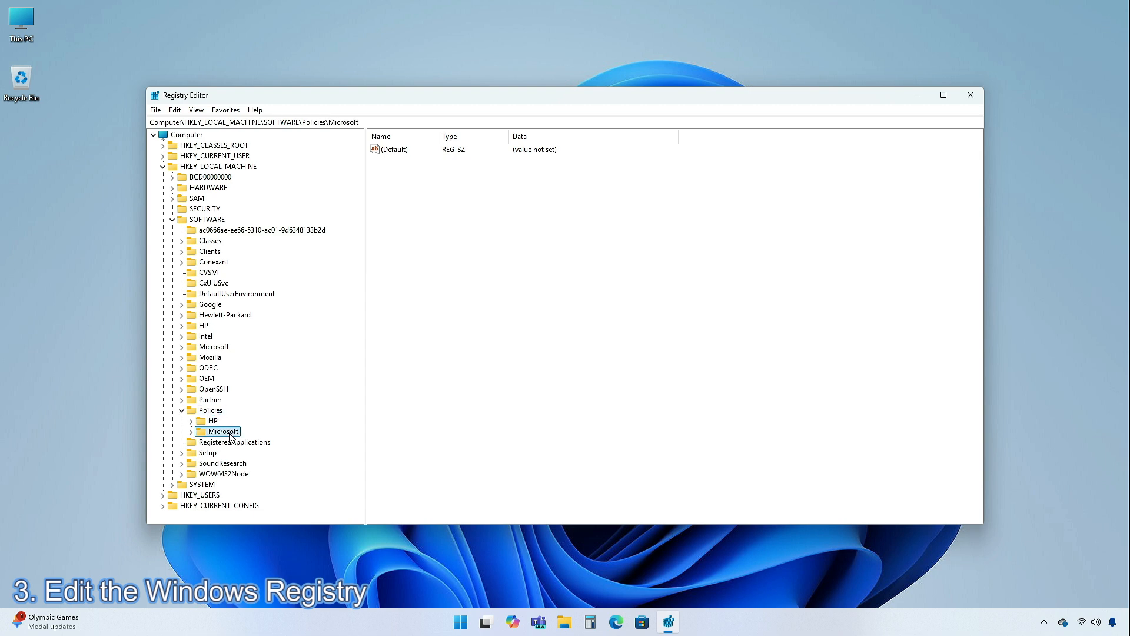
{"action": "double_click", "coordinate": [229, 433]}
{"action": "scroll", "coordinate": [230, 436], "scroll_direction": "down", "scroll_amount": 3}
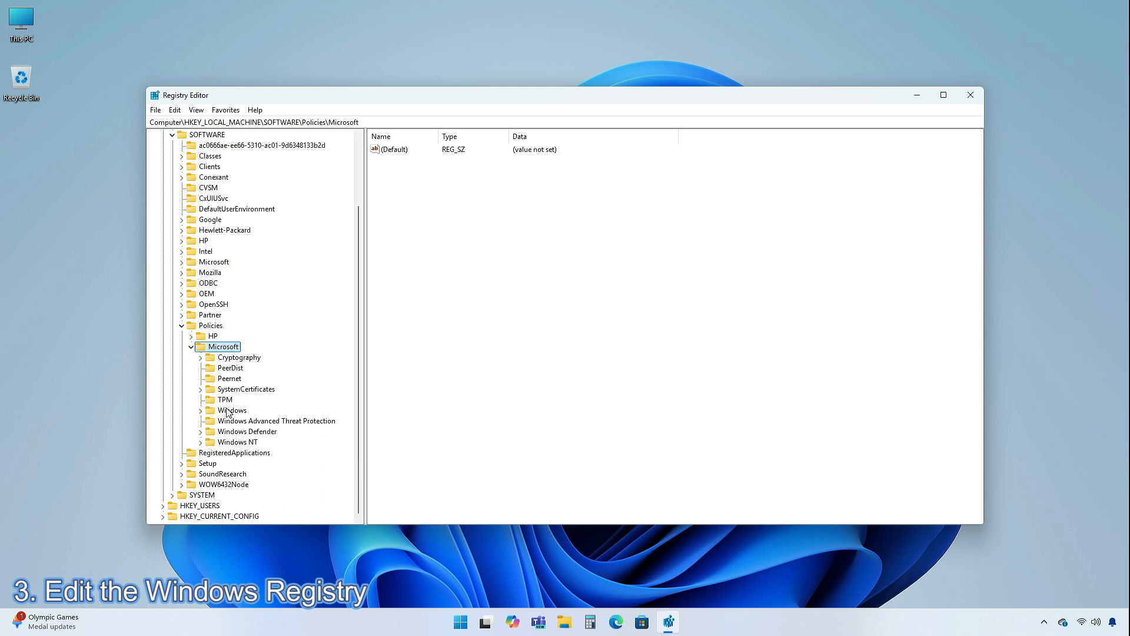
{"action": "double_click", "coordinate": [227, 411]}
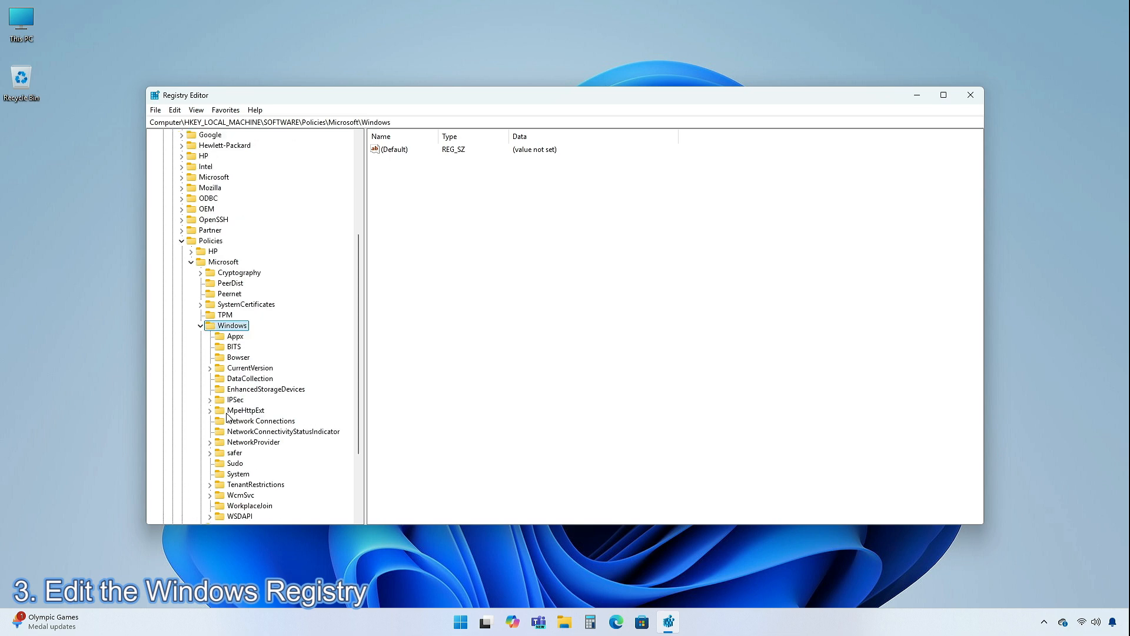
Create a new key named DisableAutoLock under the Policies\Microsoft\Windows key.
{"action": "right_click", "coordinate": [226, 327]}
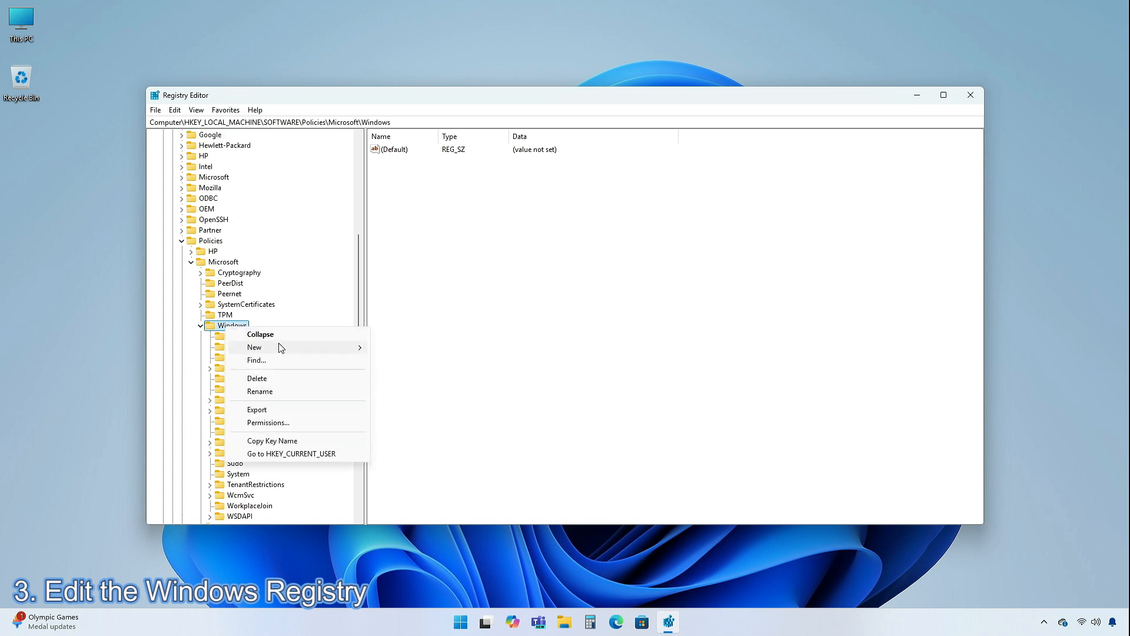
{"action": "mouse_move", "coordinate": [327, 348]}
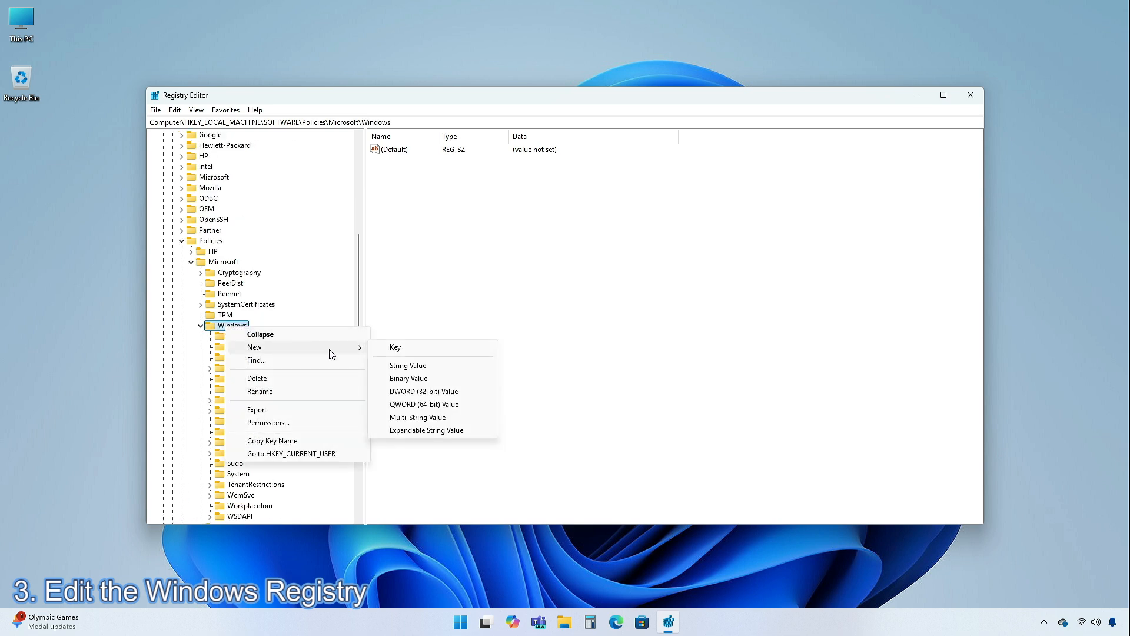
{"action": "left_click", "coordinate": [401, 348]}
{"action": "type", "text": "DisableAutoLock"}
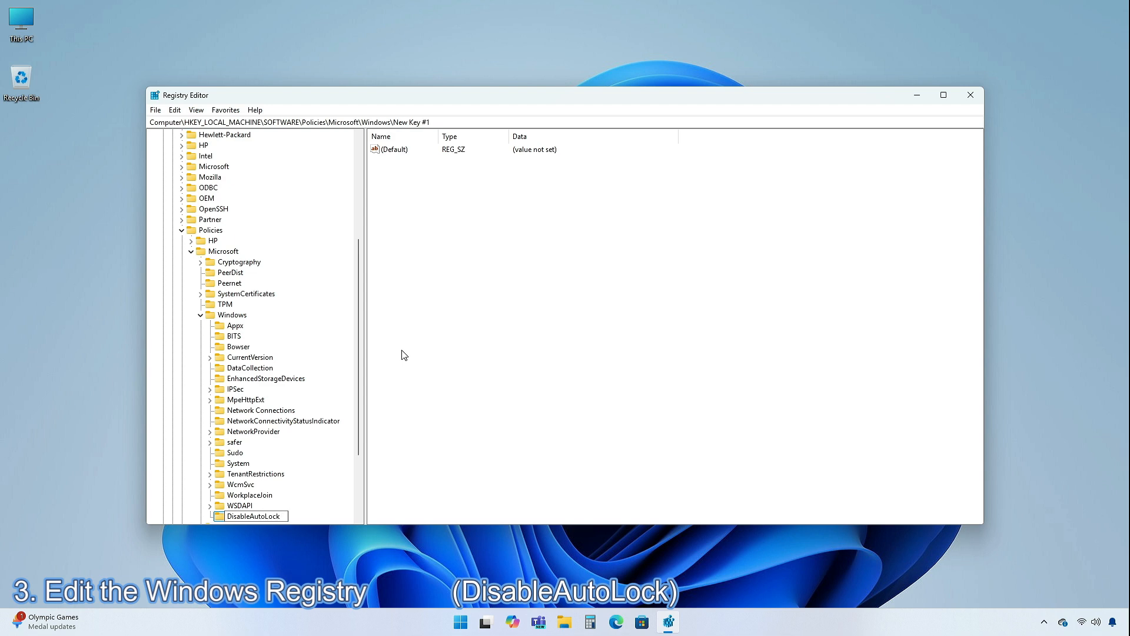
{"action": "key", "text": "Return"}
Add a DWORD (32-bit) value named NoLockScreen to the DisableAutoLock key.
{"action": "scroll", "coordinate": [297, 395], "scroll_direction": "down", "scroll_amount": 3}
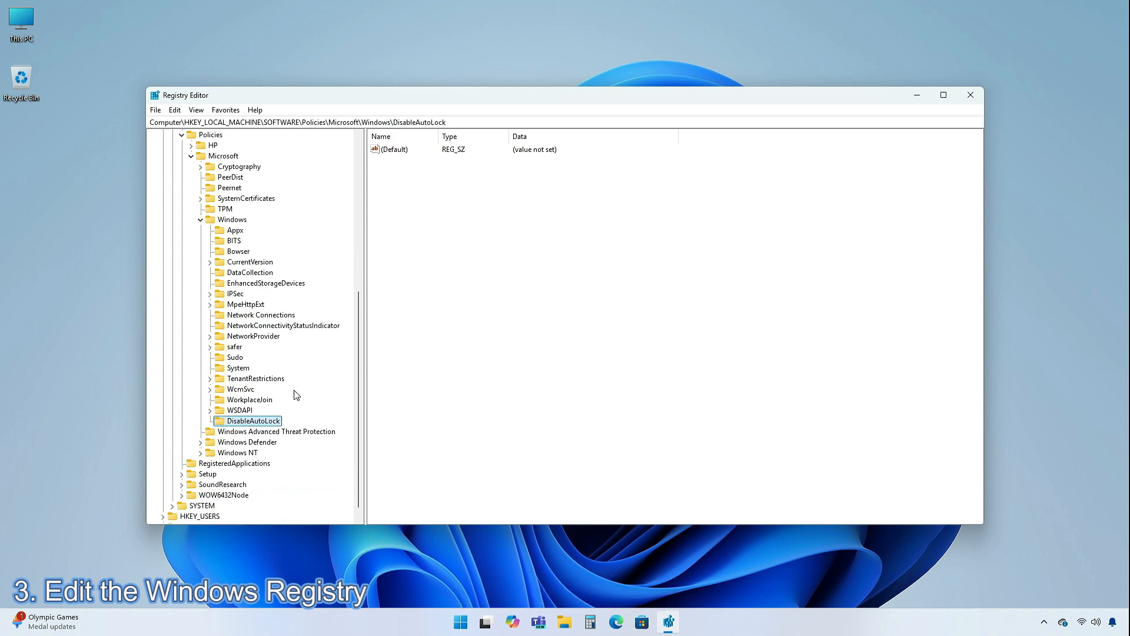
{"action": "right_click", "coordinate": [254, 425]}
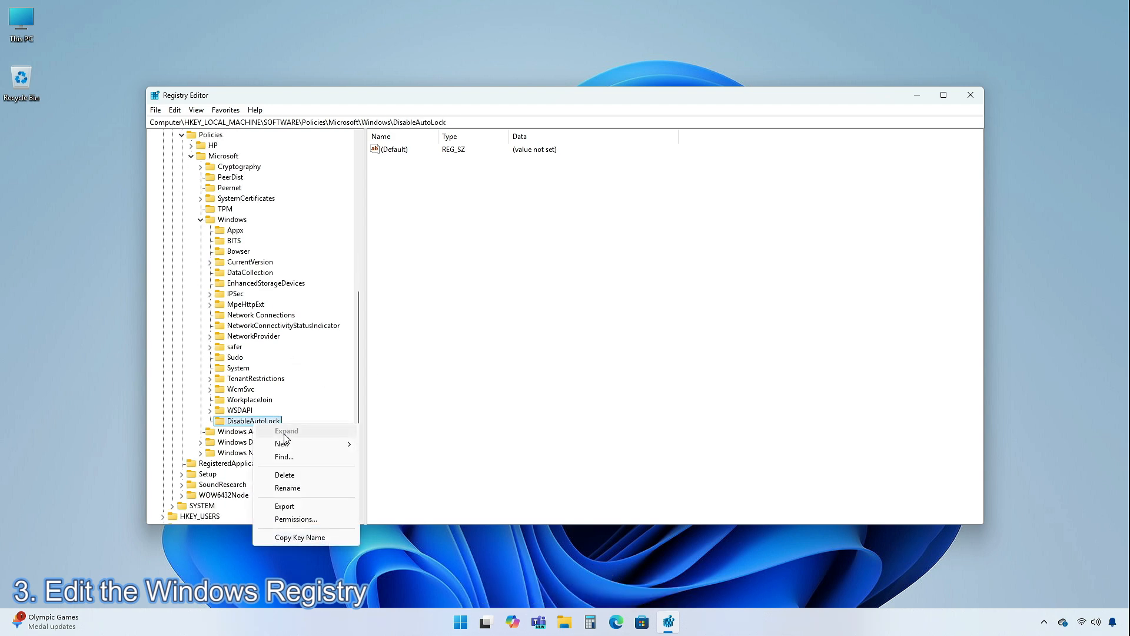
{"action": "mouse_move", "coordinate": [286, 445]}
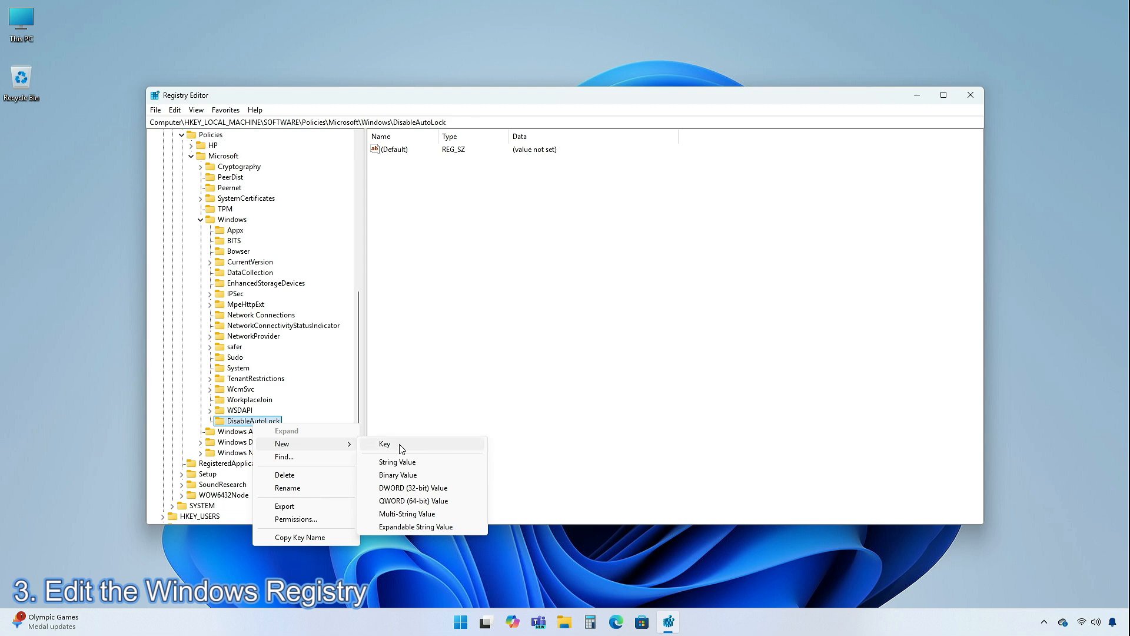
{"action": "left_click", "coordinate": [427, 488]}
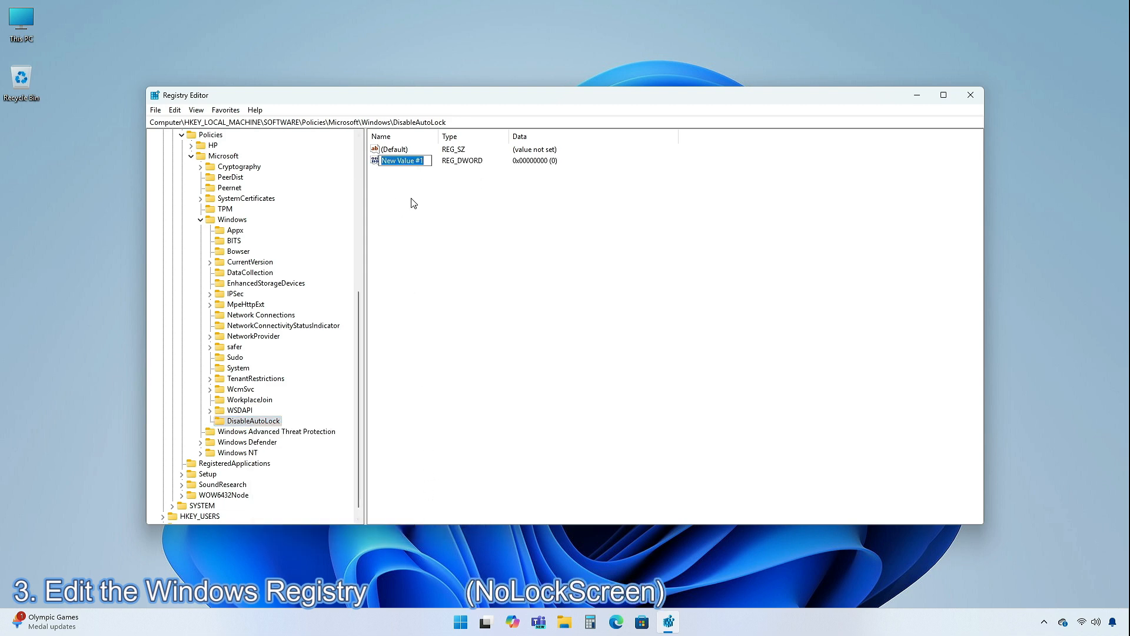
{"action": "type", "text": "NoLockScreen"}
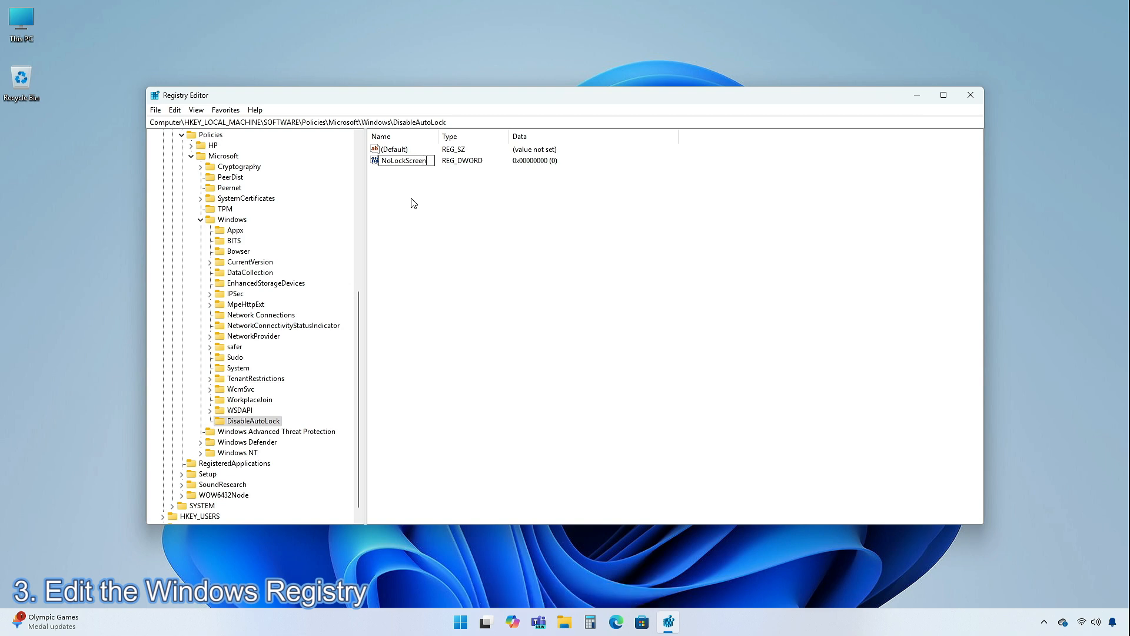
{"action": "key", "text": "Return"}
Set the value data of NoLockScreen to 1 and confirm the edit.
{"action": "double_click", "coordinate": [406, 161]}
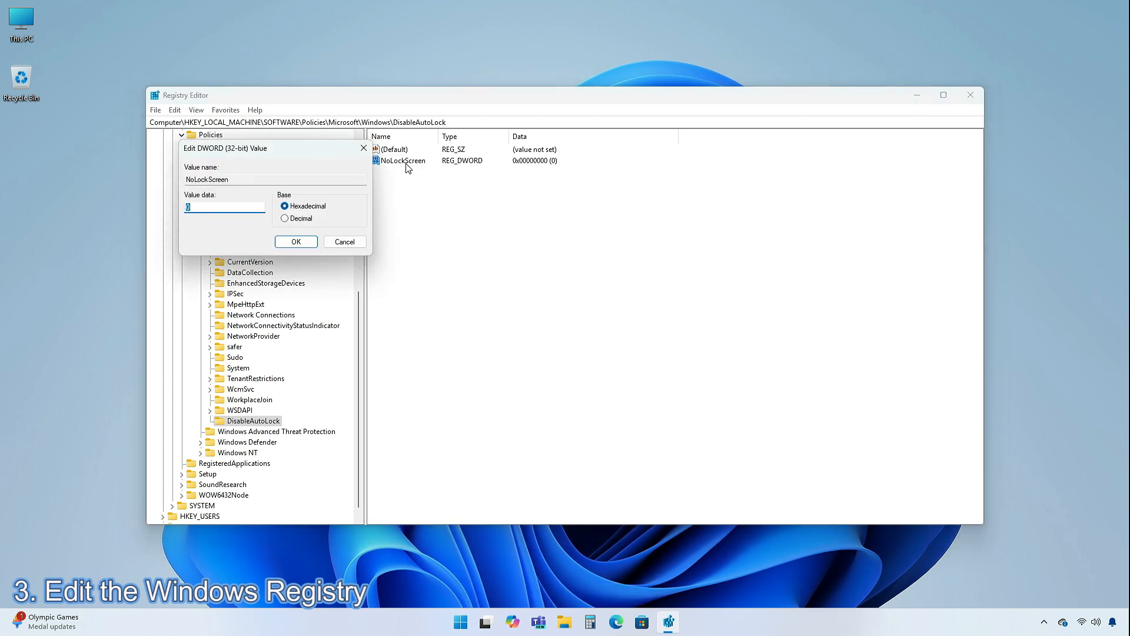
{"action": "left_click_drag", "start_coordinate": [287, 149], "coordinate": [511, 199]}
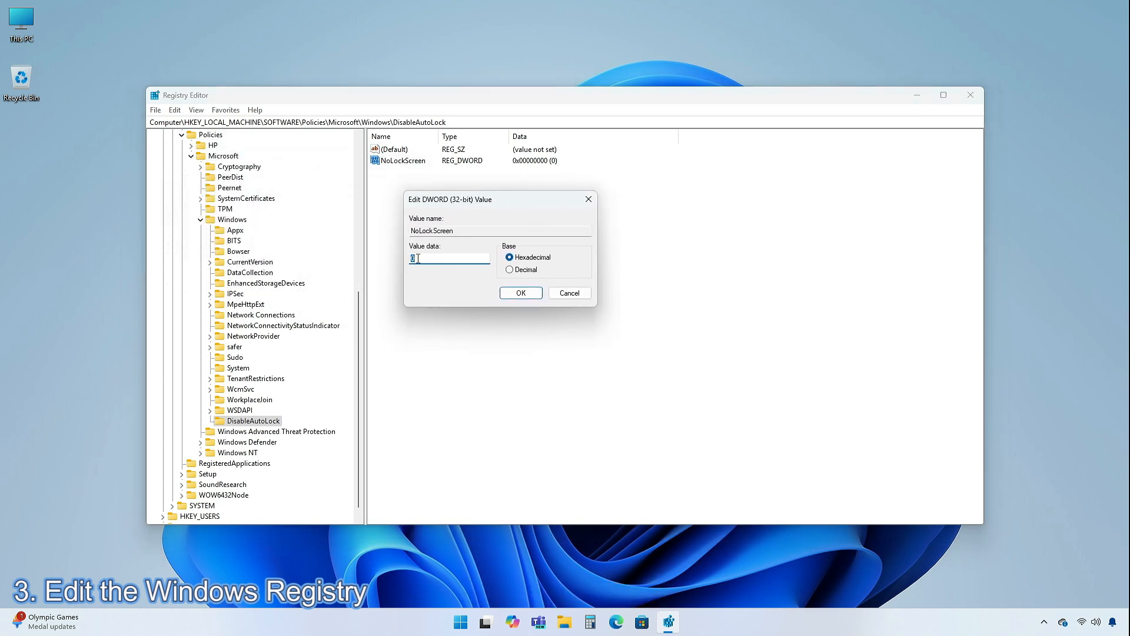
{"action": "key", "text": "BackSpace"}
{"action": "type", "text": "1"}
{"action": "left_click", "coordinate": [521, 293]}
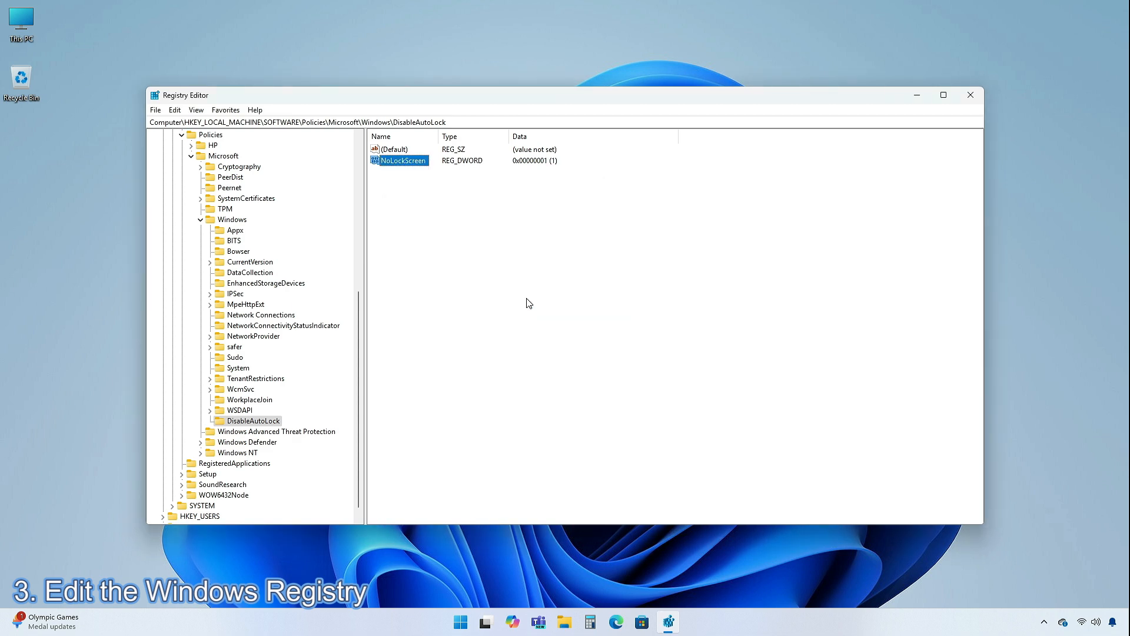
Close Registry Editor and restart the computer.
{"action": "left_click", "coordinate": [971, 96]}
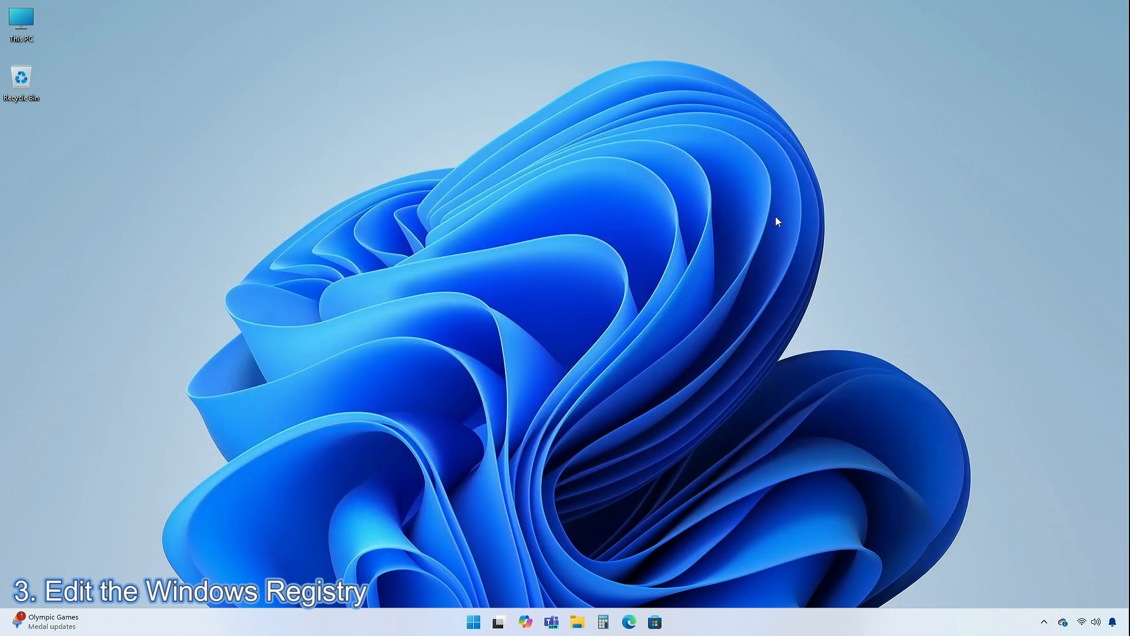
{"action": "left_click", "coordinate": [473, 622]}
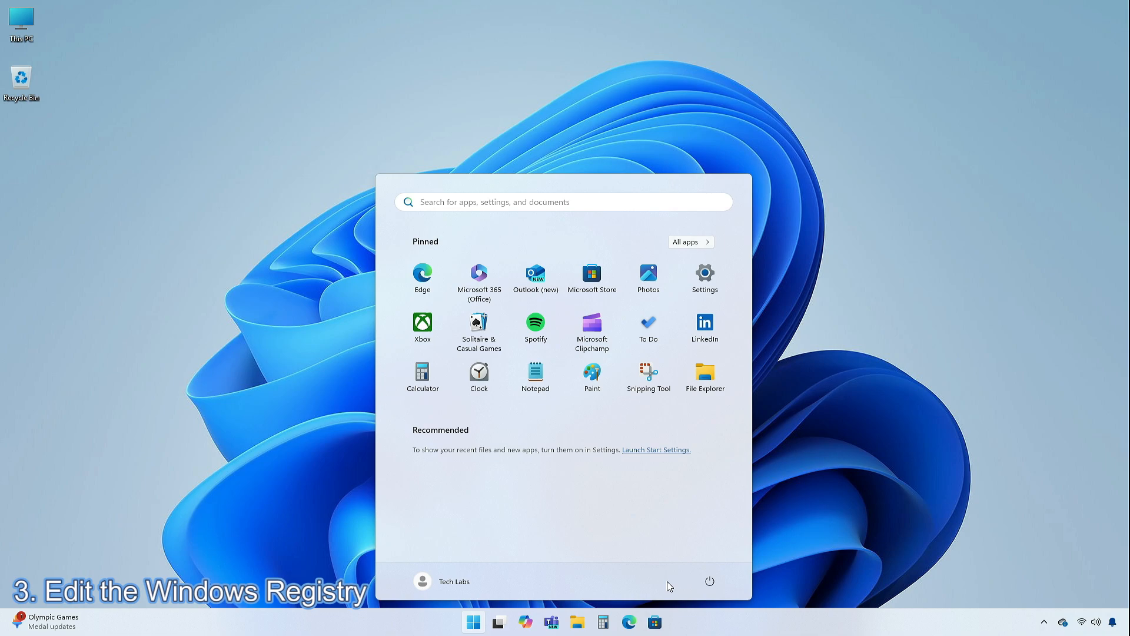
{"action": "left_click", "coordinate": [709, 581]}
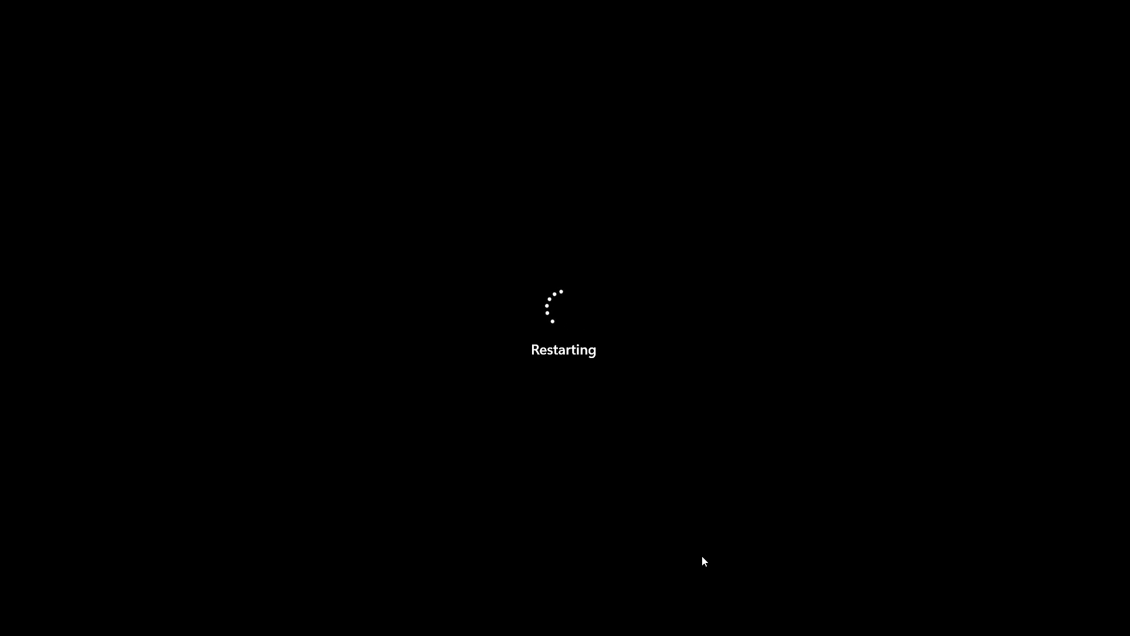